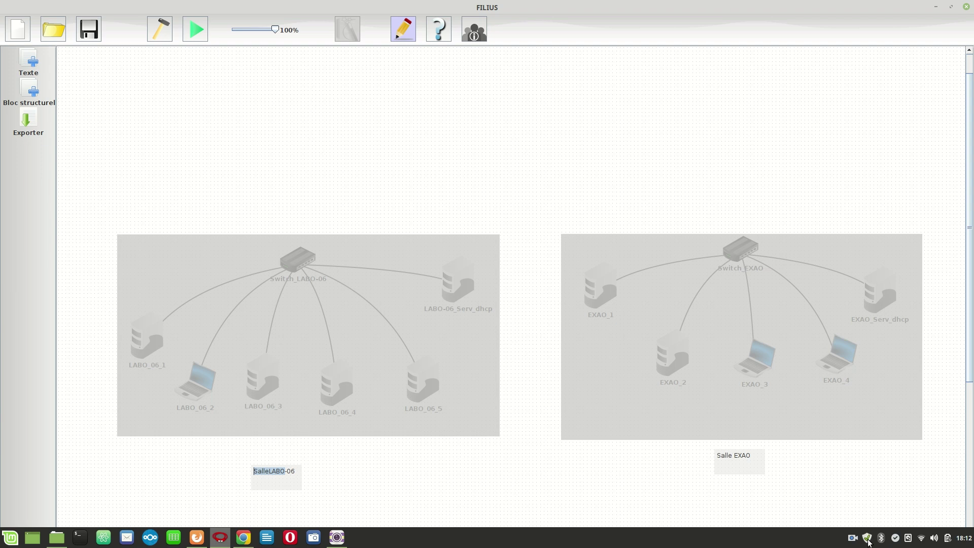
Switch to design mode and display the network settings of computer LABO_06_1
left_click(888, 502)
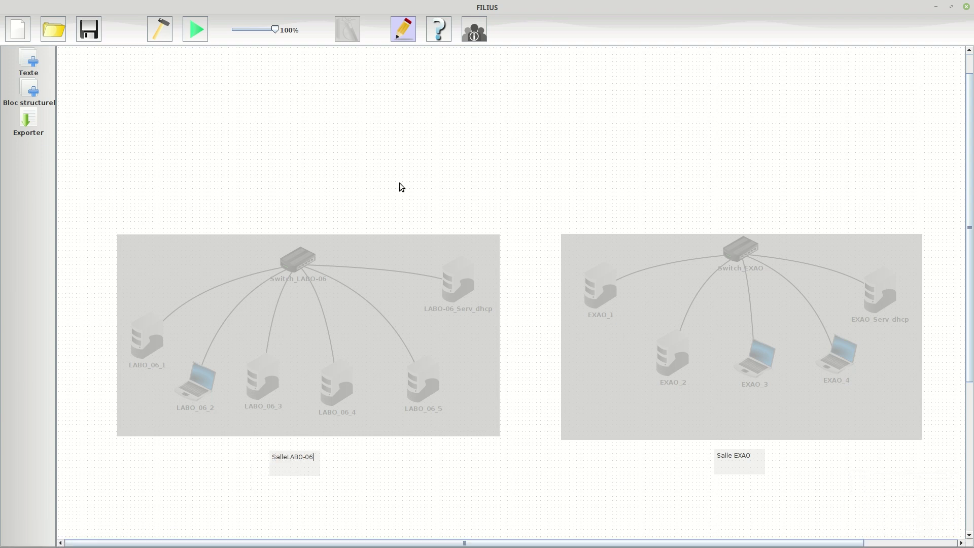
left_click(160, 31)
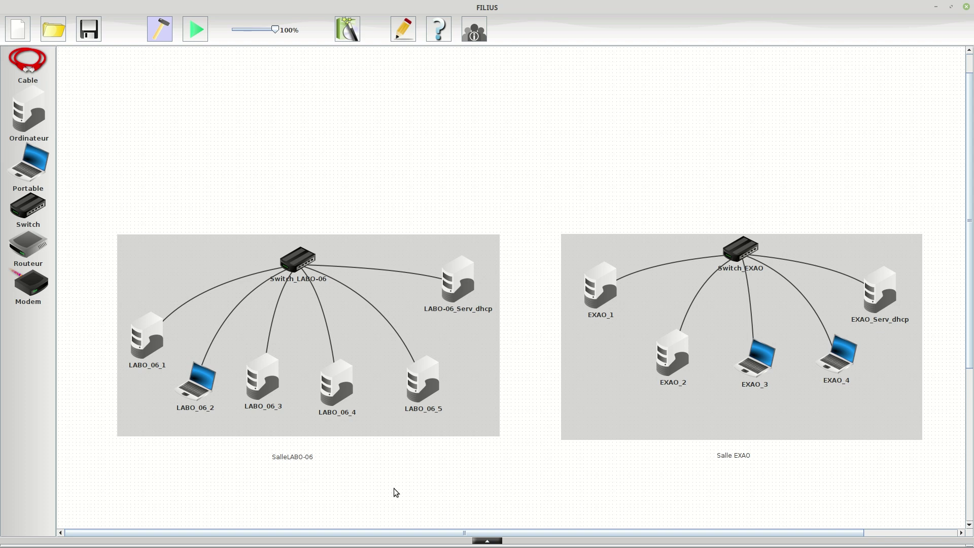
left_click(150, 343)
double_click(151, 345)
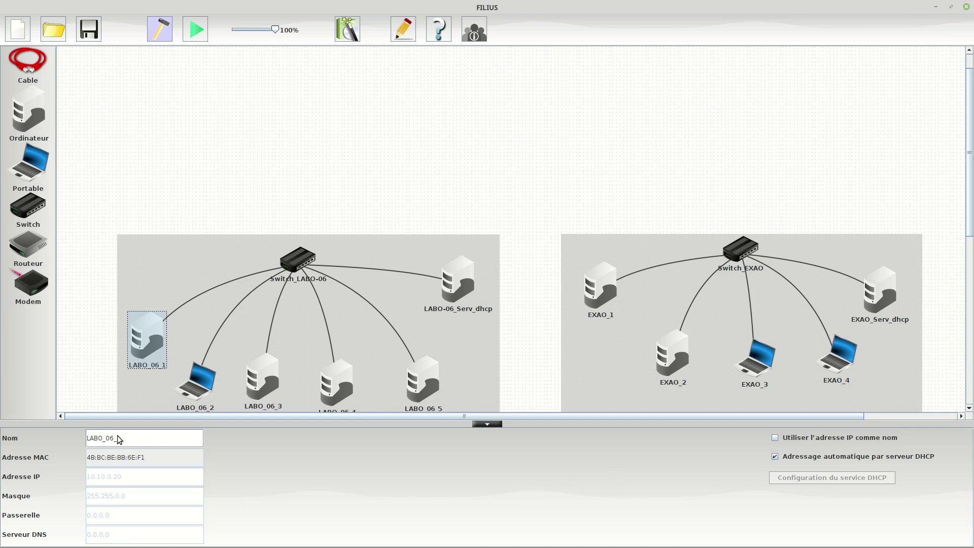
Review the DHCP service configuration of LABO-06_Serv_dhcp and the network settings of EXAO_1
left_click(462, 289)
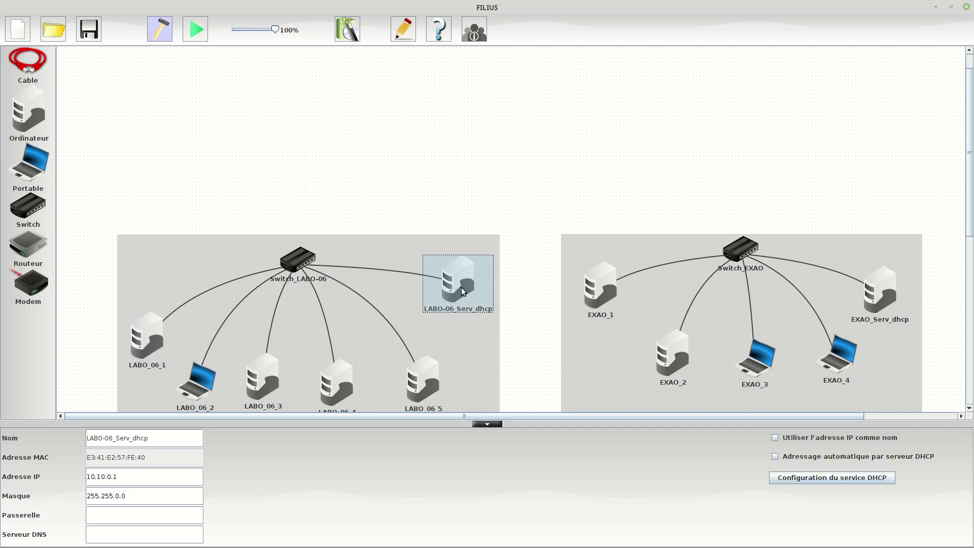
left_click(814, 478)
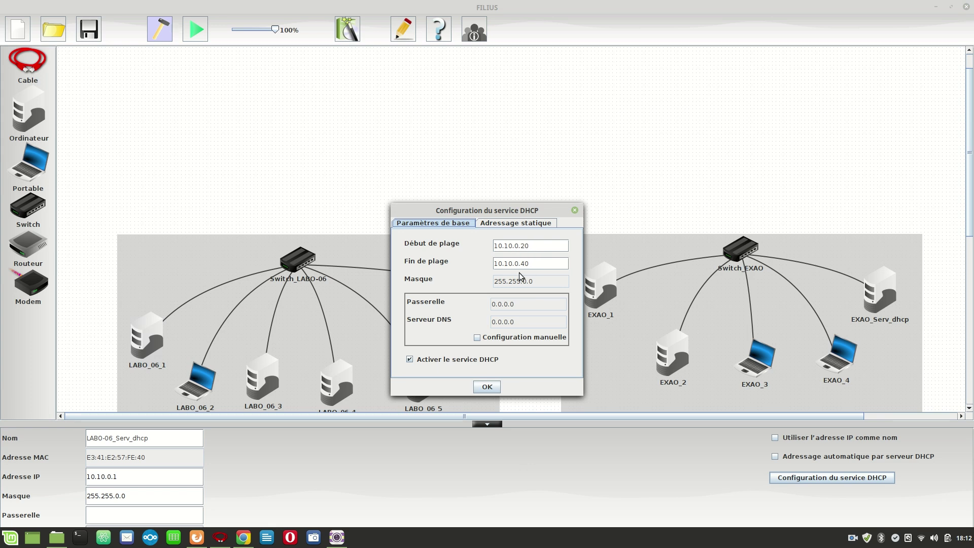
left_click(486, 387)
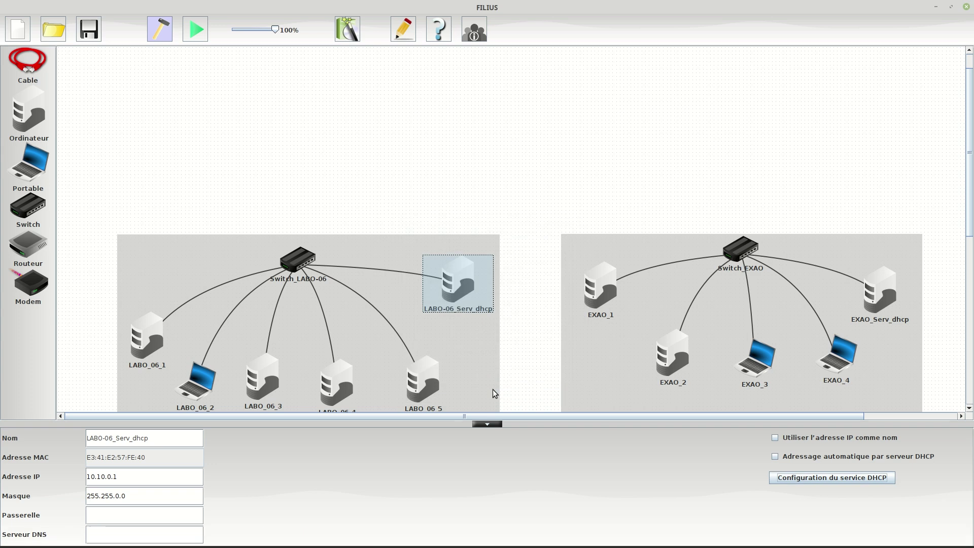
left_click(607, 301)
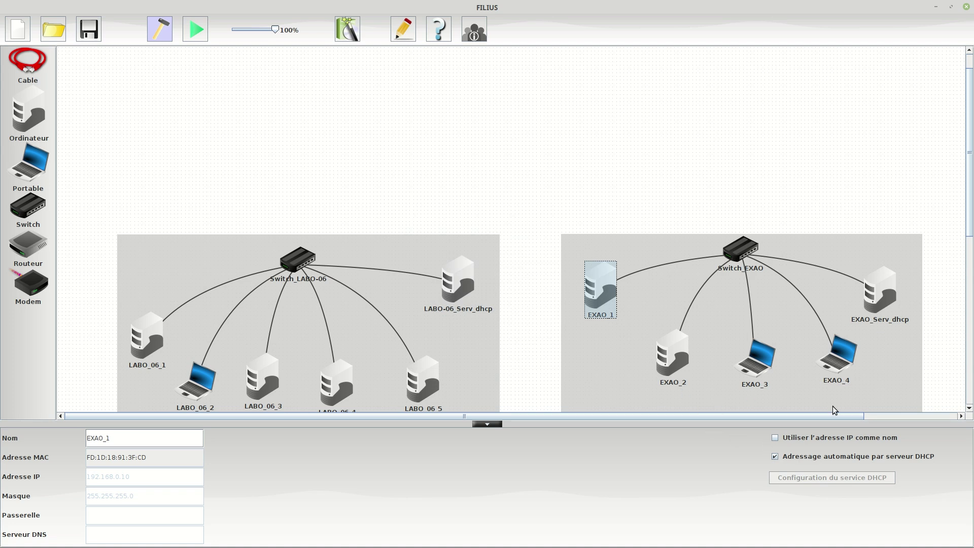
Disable automatic DHCP addressing on EXAO_Serv_dhcp
left_click(881, 300)
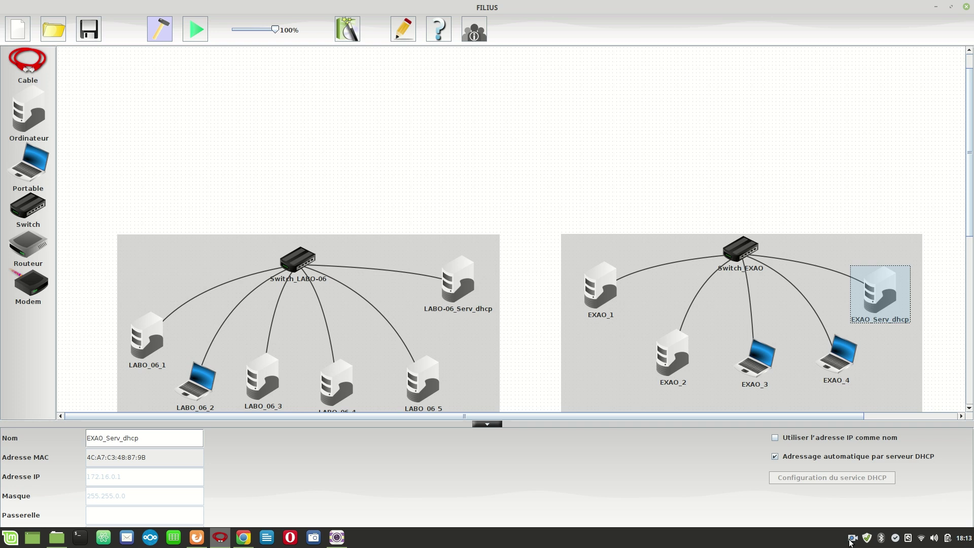
left_click(852, 538)
left_click(890, 495)
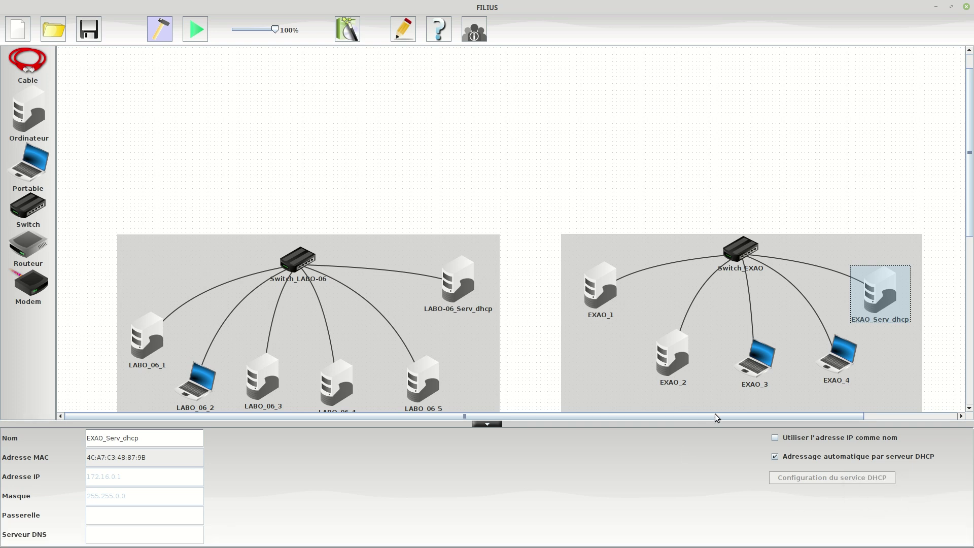
left_click(775, 457)
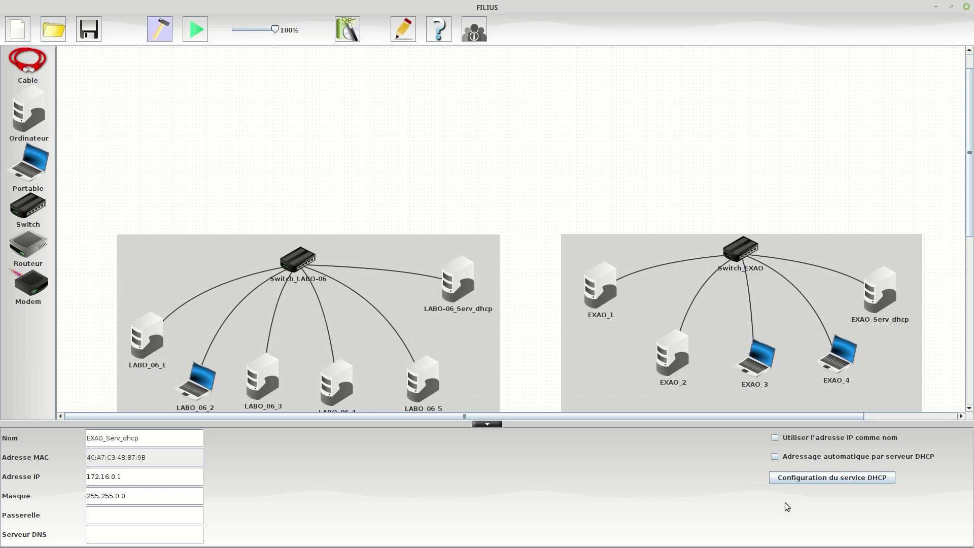
Check the address range in EXAO_Serv_dhcp's DHCP configuration and activate its DHCP service
left_click(829, 478)
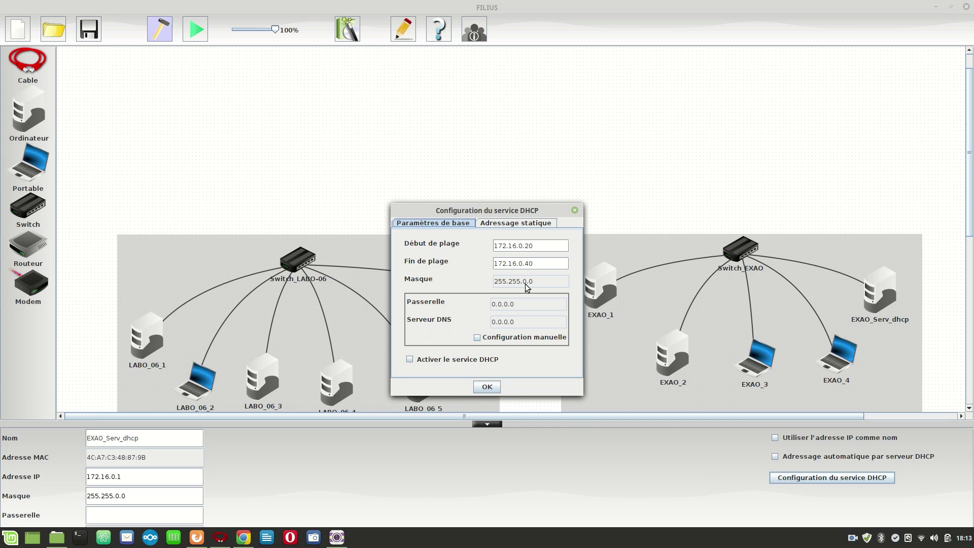
left_click_drag(495, 246, 517, 246)
left_click(410, 359)
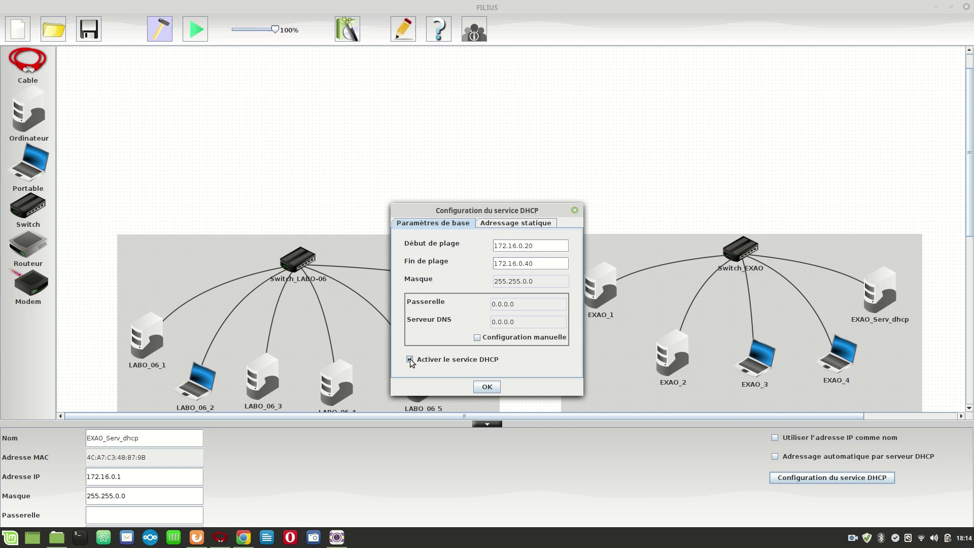
left_click(487, 388)
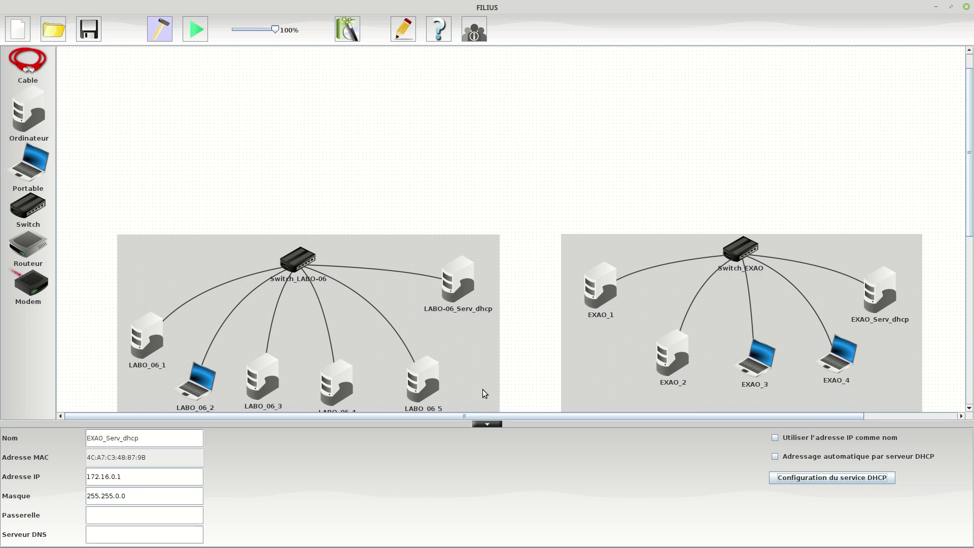
Connect Switch_LABO-06 to Switch_EXAO with a cable
left_click(39, 67)
left_click(298, 260)
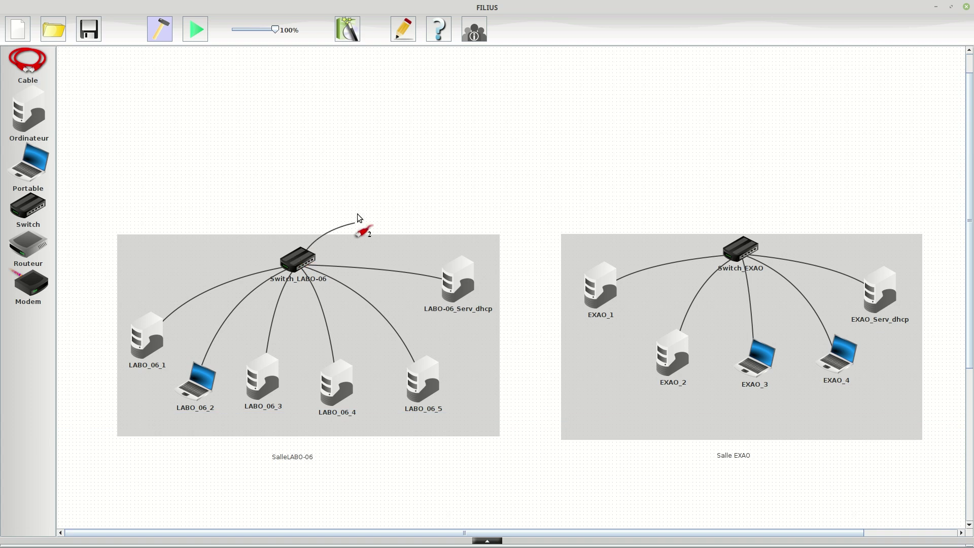
left_click(735, 249)
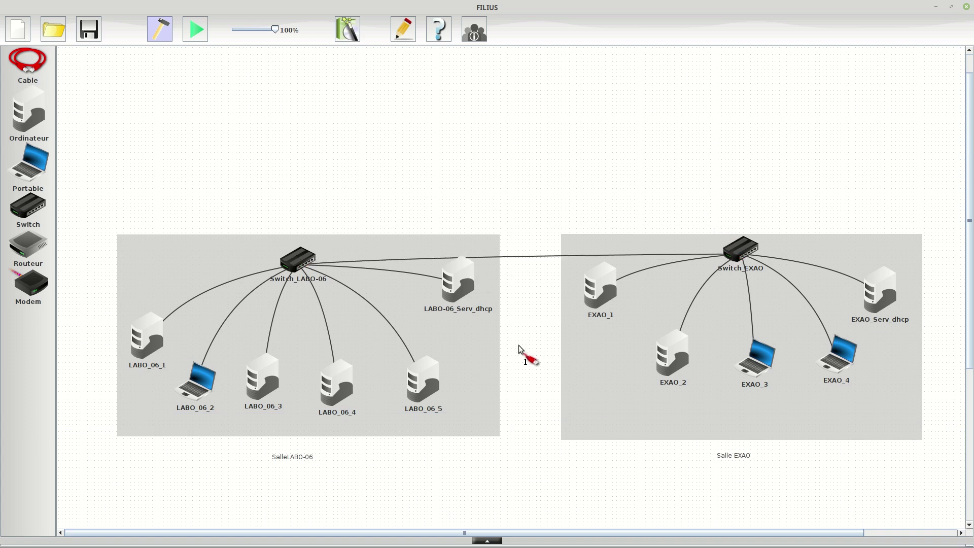
right_click(501, 323)
Start the simulation and install the Ligne de commande software on EXAO_1
left_click(608, 300)
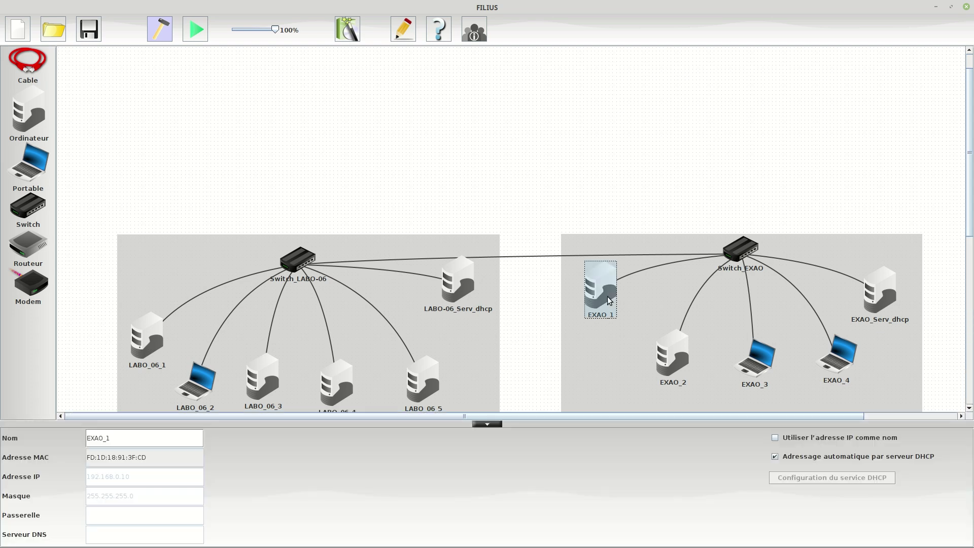
left_click(195, 29)
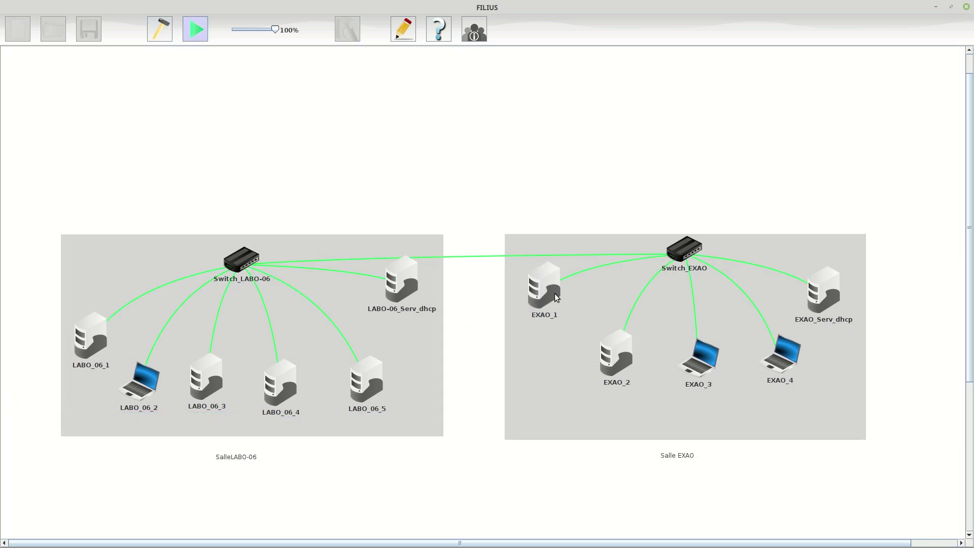
left_click(547, 300)
left_click(34, 40)
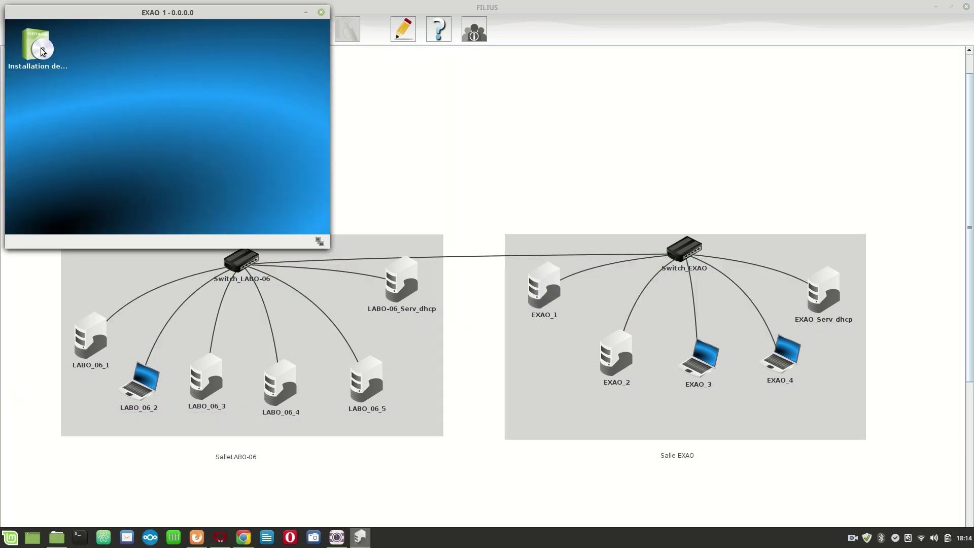
left_click(163, 76)
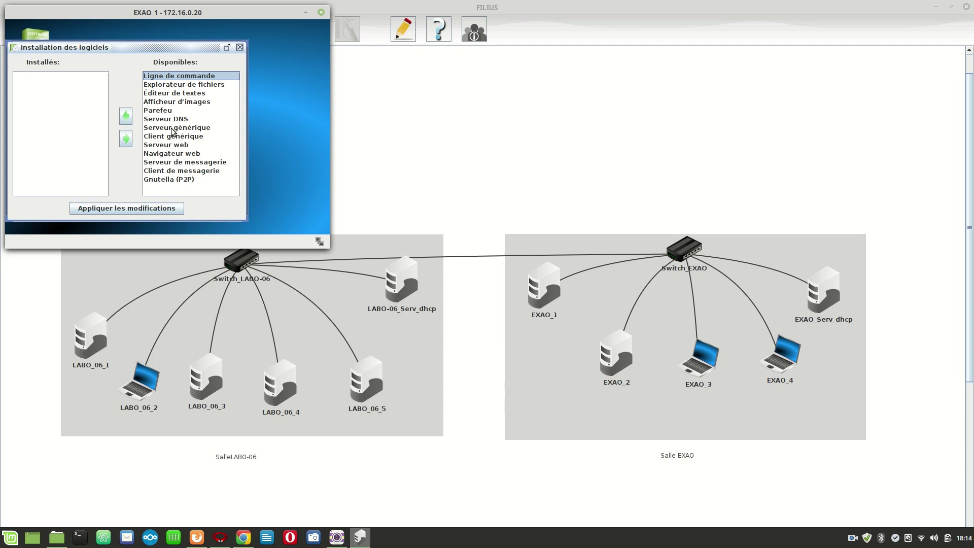
left_click(126, 116)
left_click(142, 210)
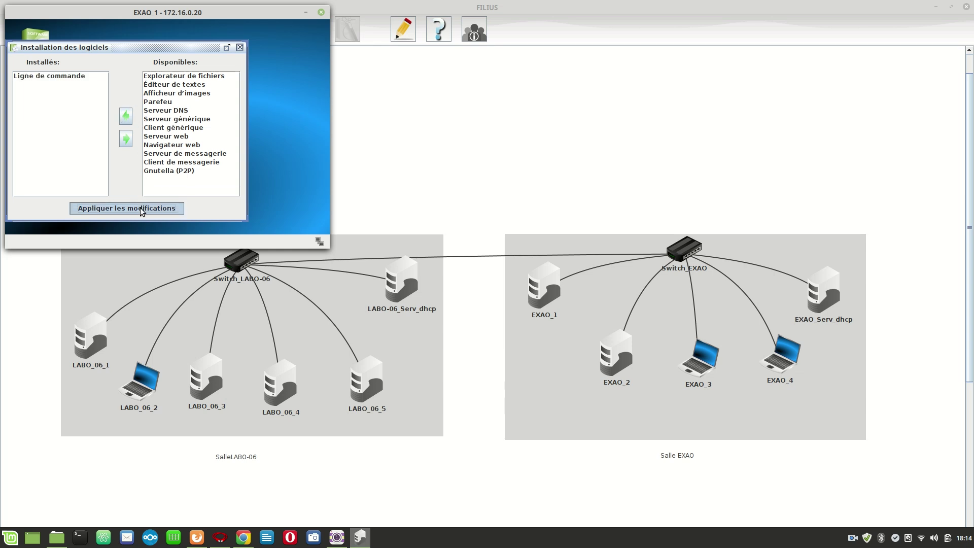
left_click(321, 11)
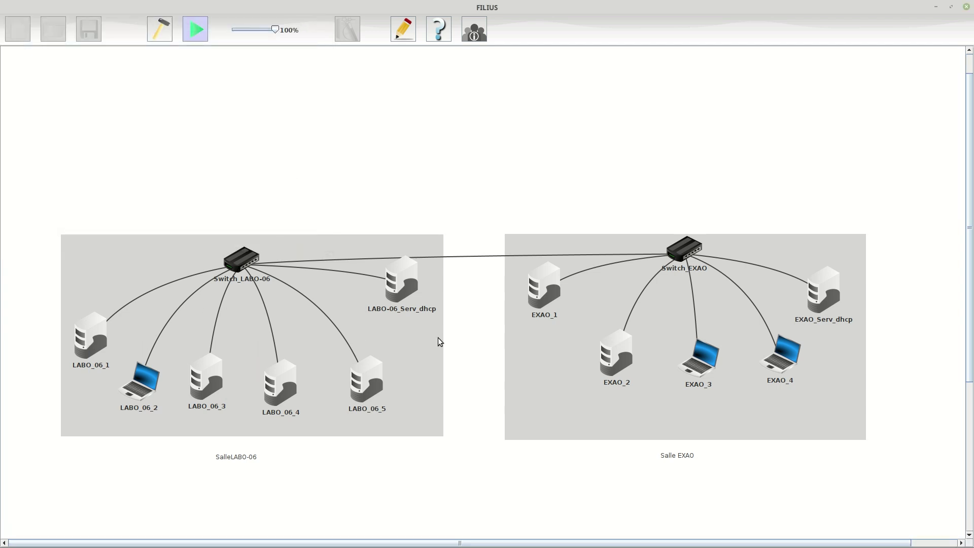
Display EXAO_1's network parameters by running ipconfig in its command line, and close its desktop
mouse_move(546, 308)
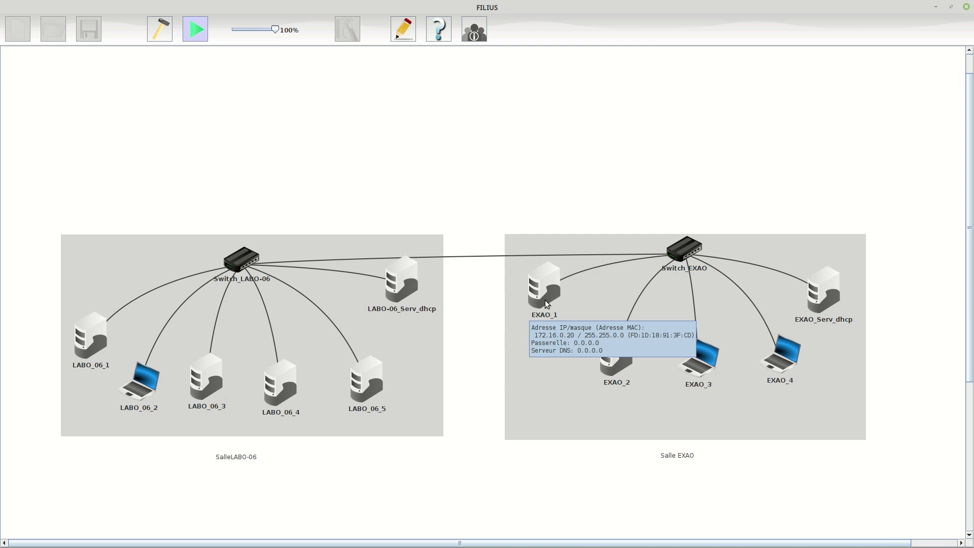
left_click(545, 302)
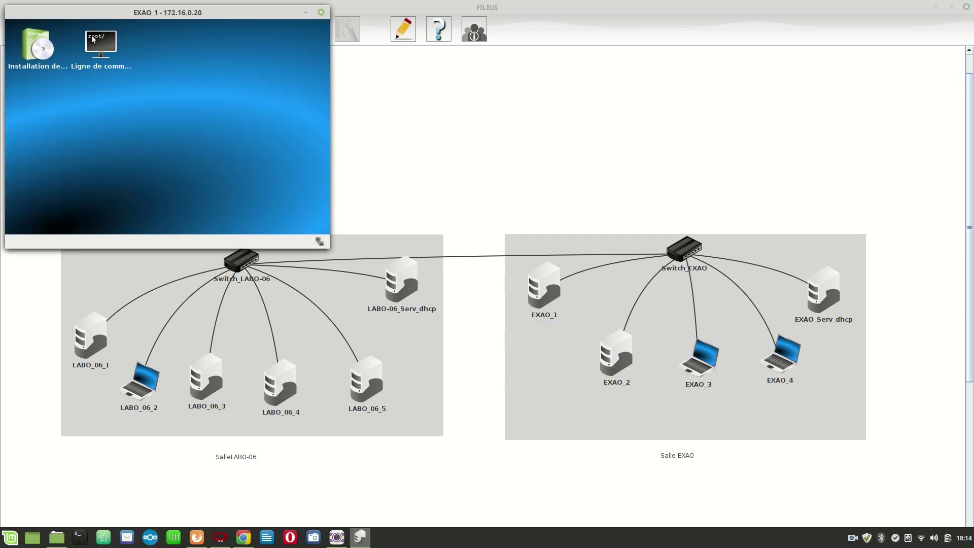
left_click(93, 39)
type("ipcon")
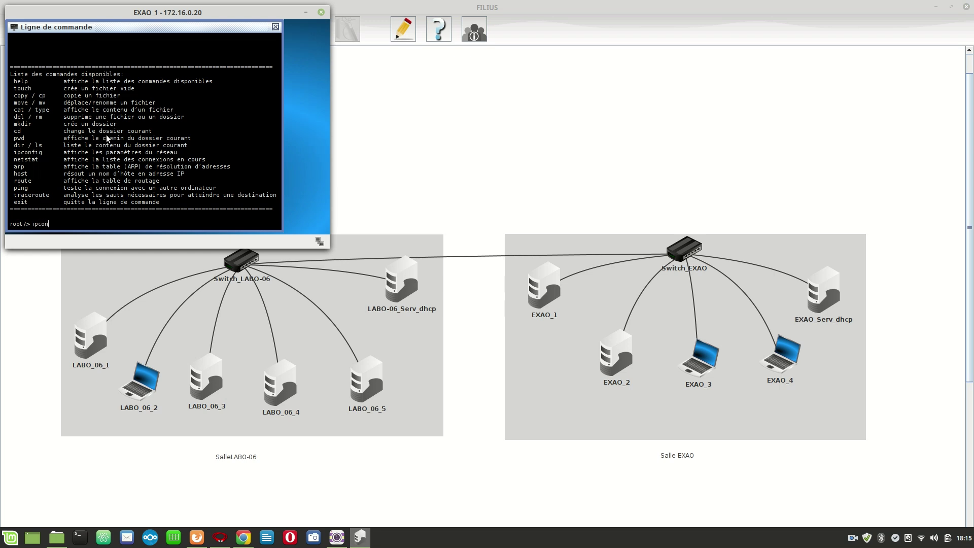
type("fig")
key("Return")
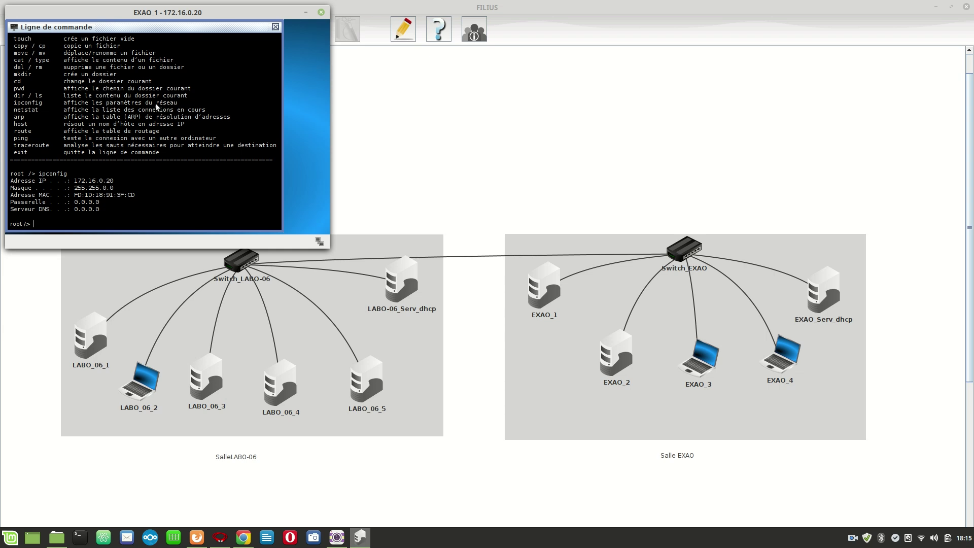
left_click(321, 12)
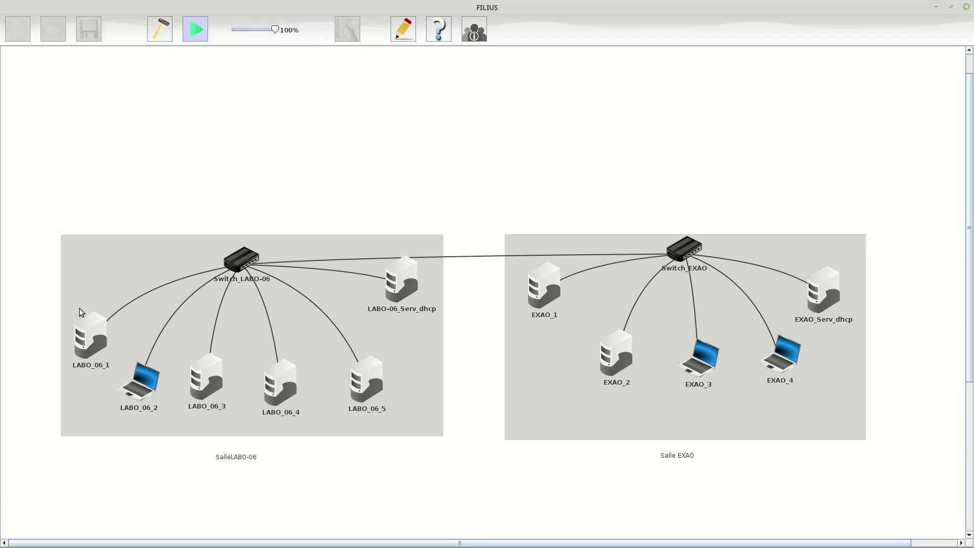
Test the connection from LABO_06_1 to EXAO_1 by running ping 172.16.0.20 in its command line
left_click(100, 339)
left_click(747, 49)
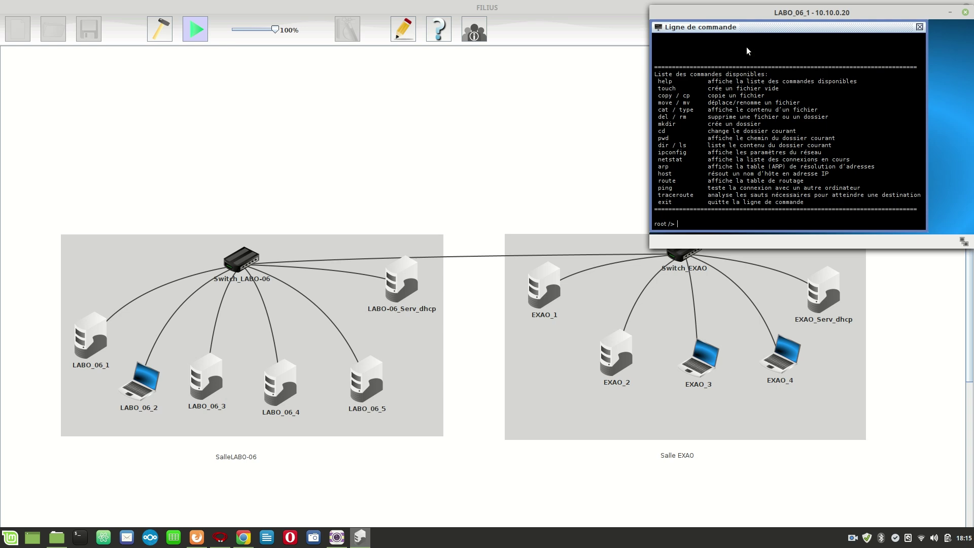
type("ping 172.16.0.20")
key("Return")
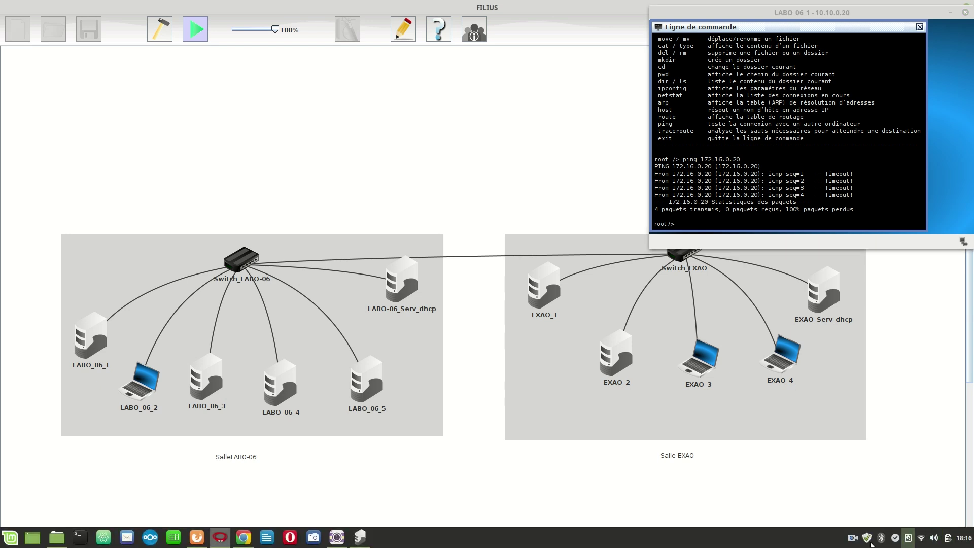
right_click(852, 539)
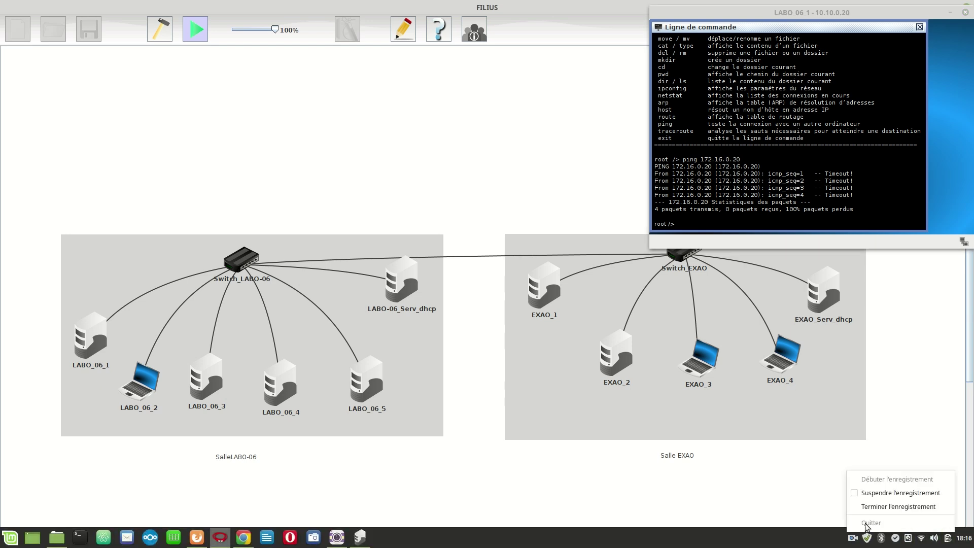
left_click(893, 493)
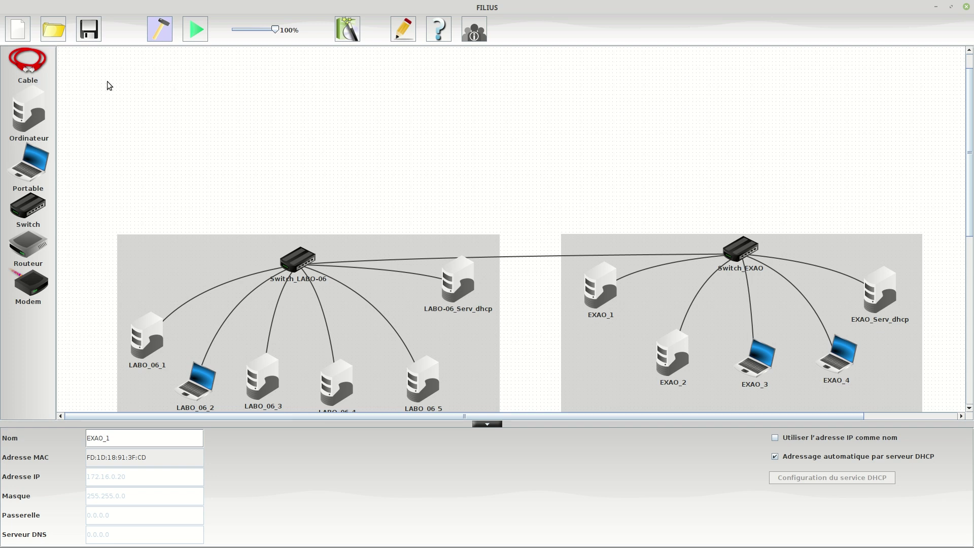
left_click(26, 76)
right_click(305, 256)
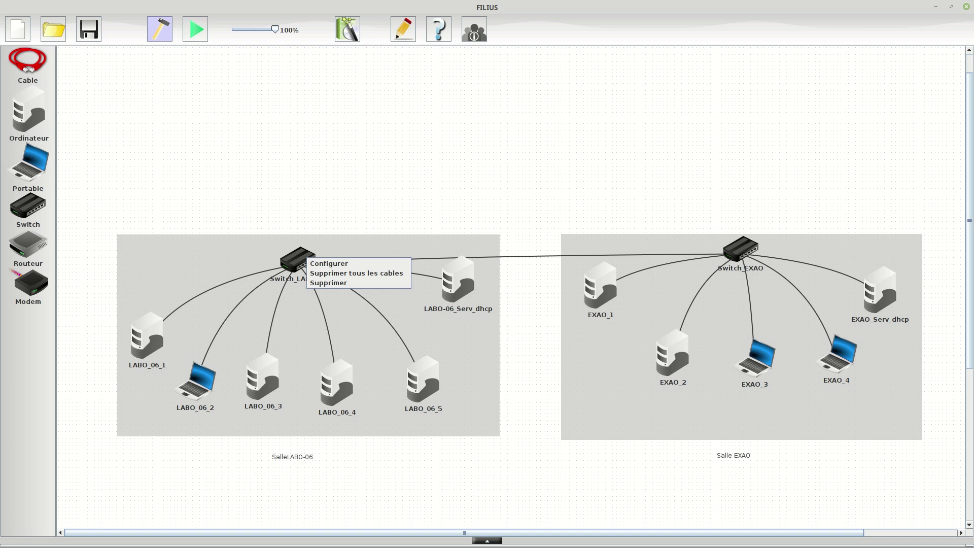
left_click(134, 124)
right_click(853, 538)
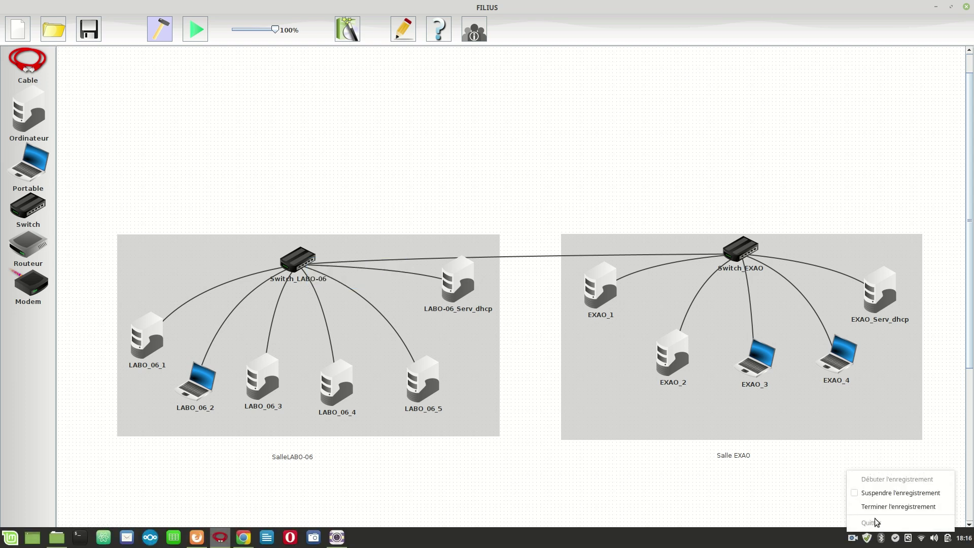
left_click(886, 494)
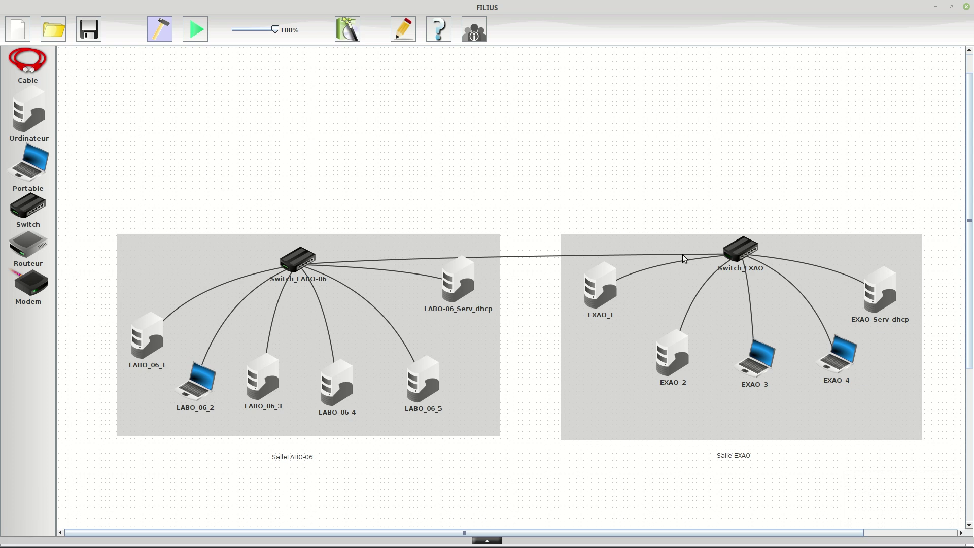
Try to delete the cable between the two switches, and reconnect EXAO_2 to Switch_EXAO with a cable
left_click(25, 69)
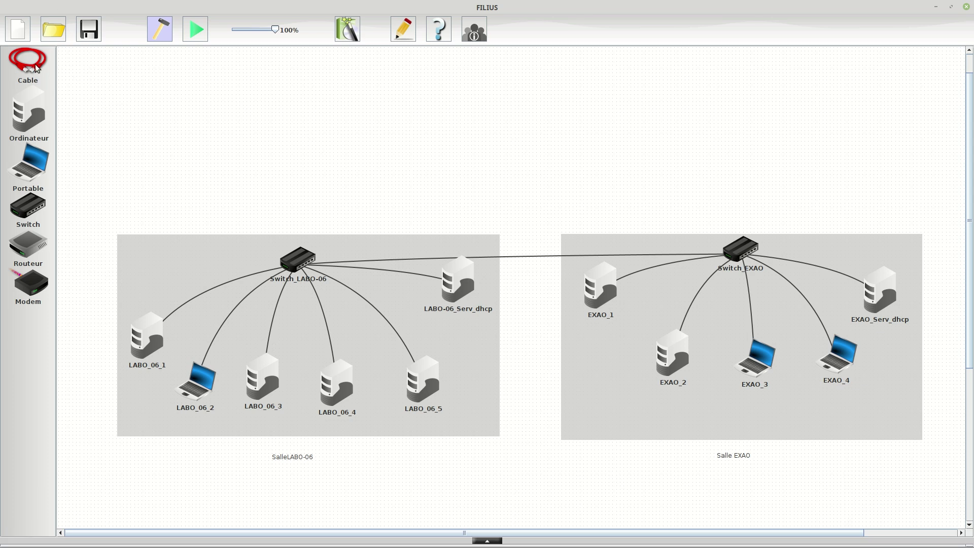
right_click(696, 254)
left_click(703, 257)
left_click(28, 60)
left_click(673, 375)
left_click(736, 254)
left_click(846, 542)
left_click(884, 497)
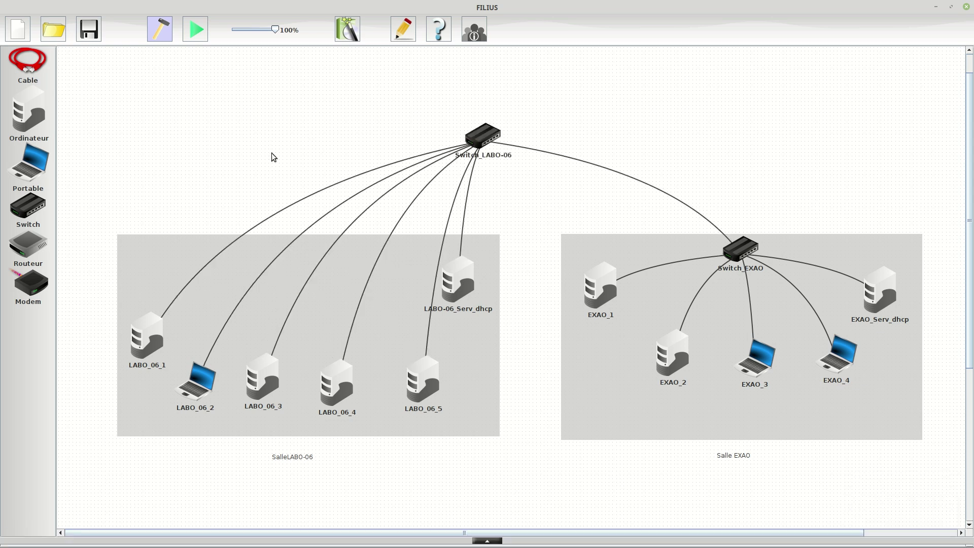
Delete the cable between Switch_LABO-06 and Switch_EXAO, and move Switch_LABO-06 into the SalleLABO-06 area above its computers
left_click(29, 60)
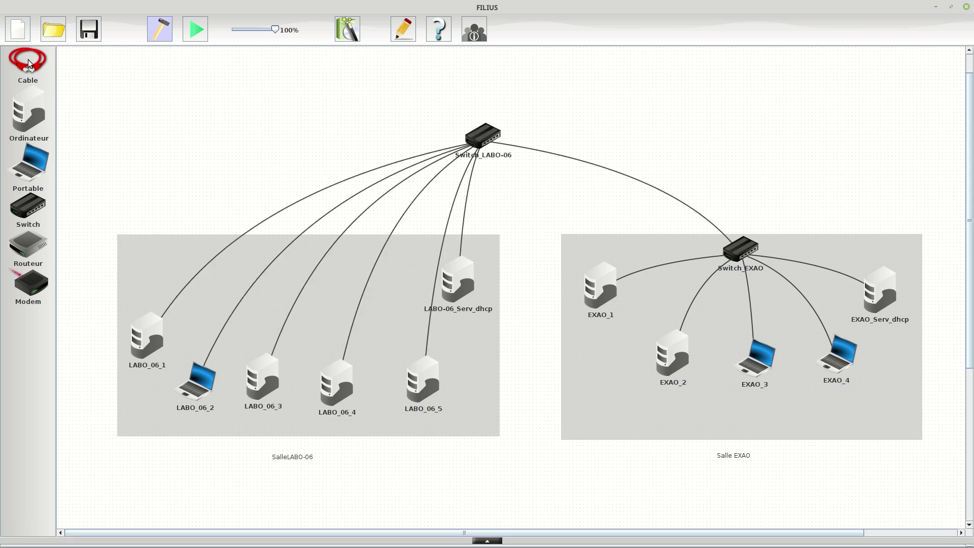
right_click(605, 166)
left_click(612, 172)
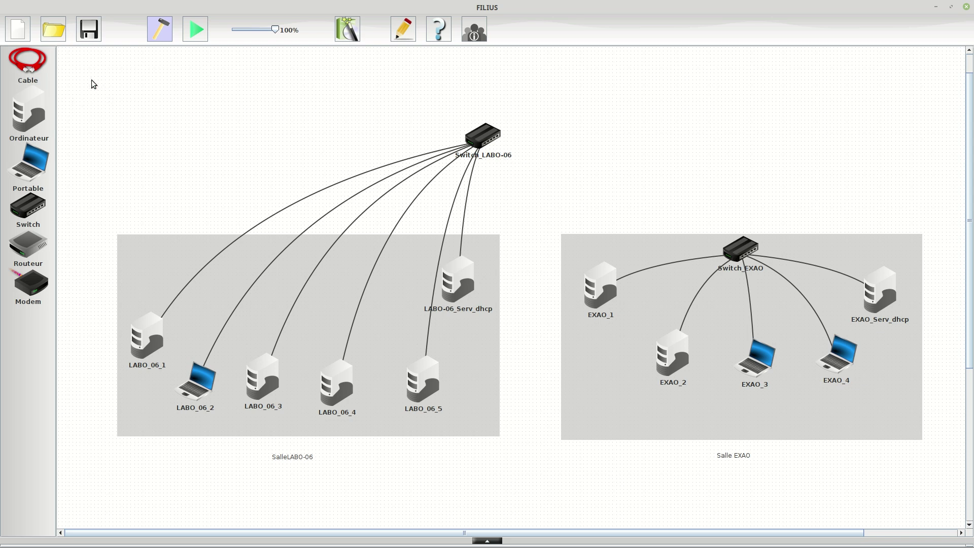
left_click(489, 140)
left_click_drag(384, 189, 298, 266)
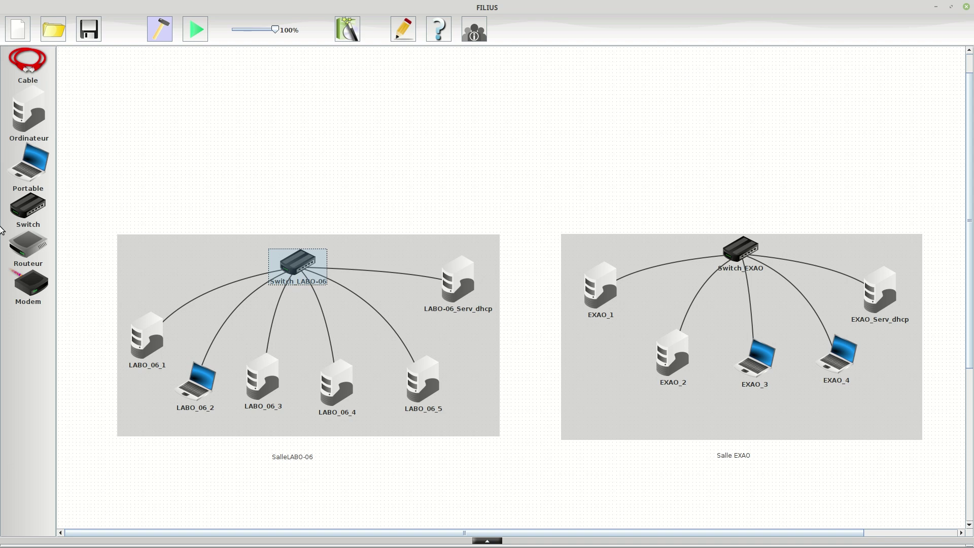
Add a router with 2 interfaces between the two rooms and connect it by cable to Switch_LABO-06 and Switch_EXAO
left_click_drag(27, 247, 510, 146)
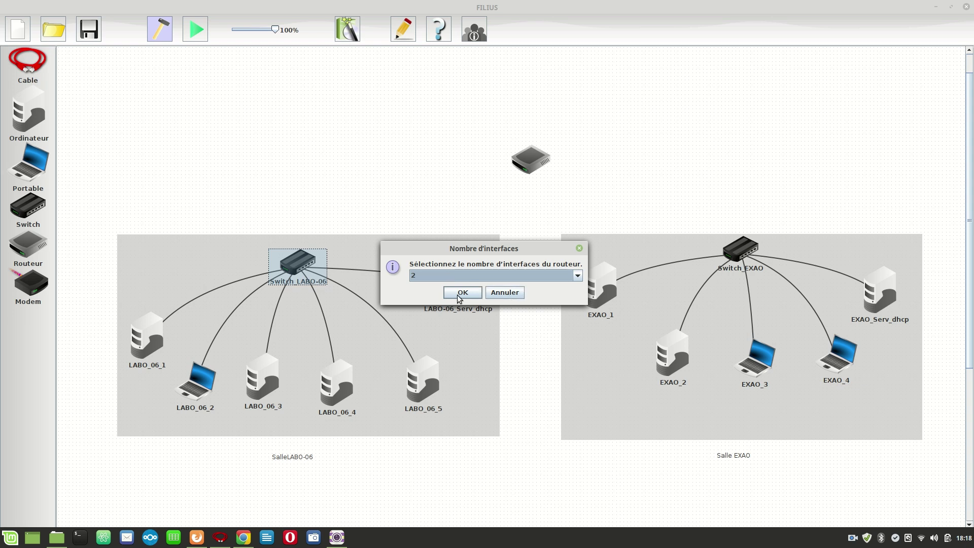
left_click(458, 293)
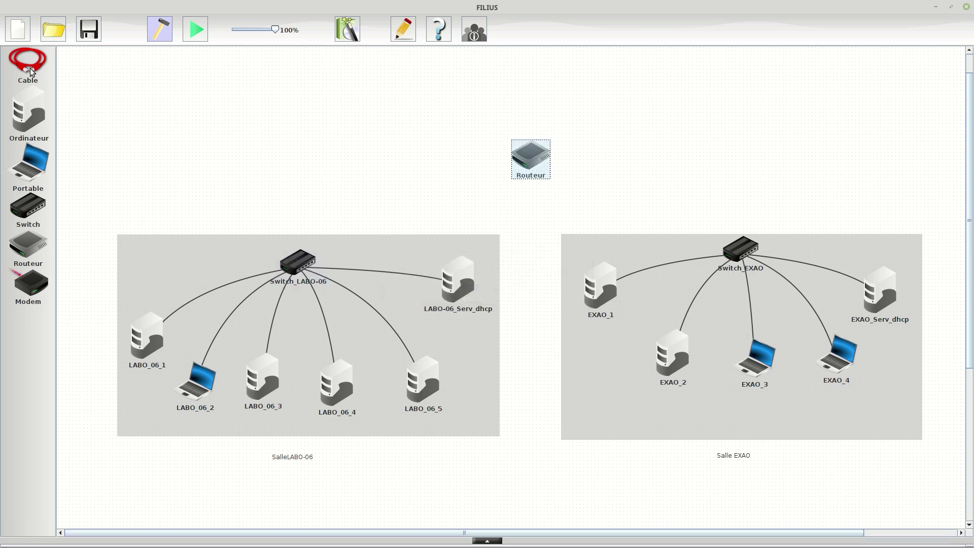
left_click(296, 264)
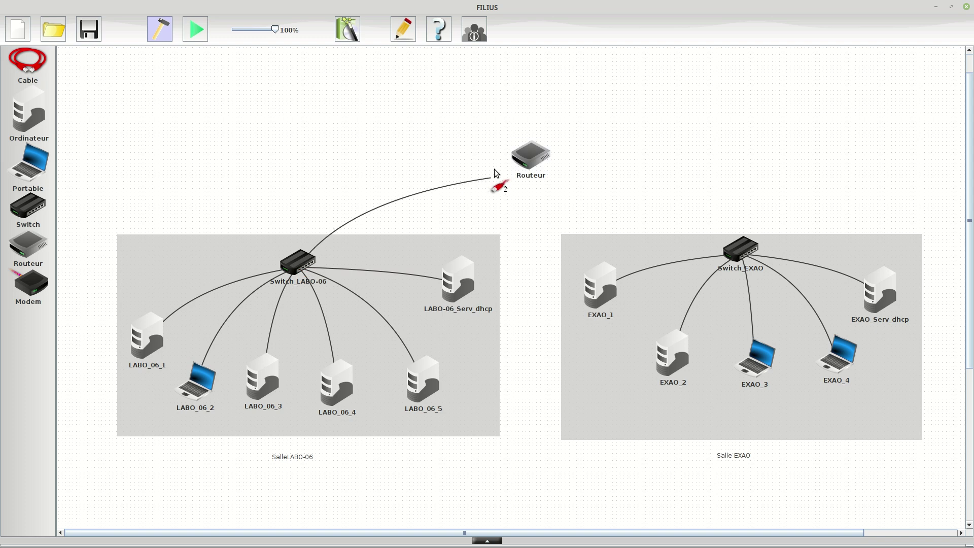
left_click(517, 163)
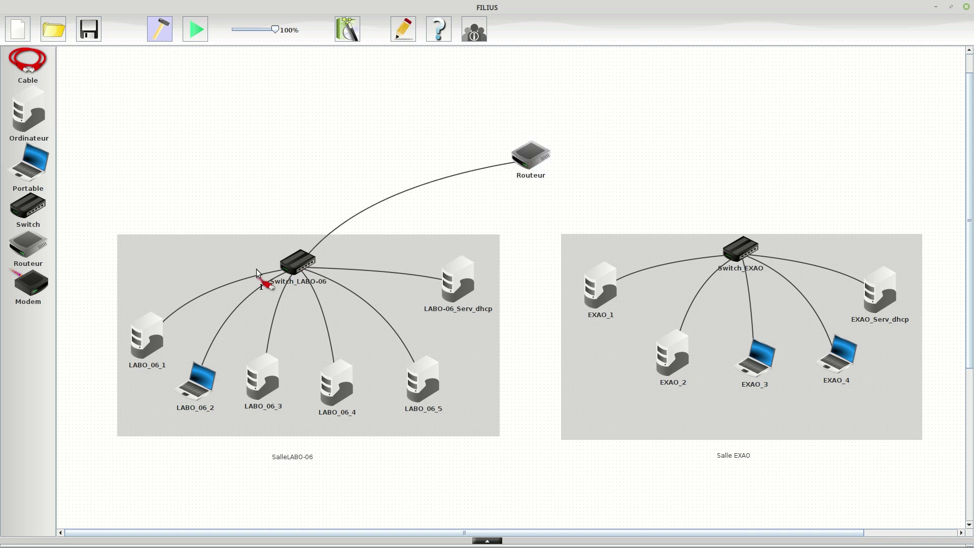
left_click(748, 252)
left_click(541, 162)
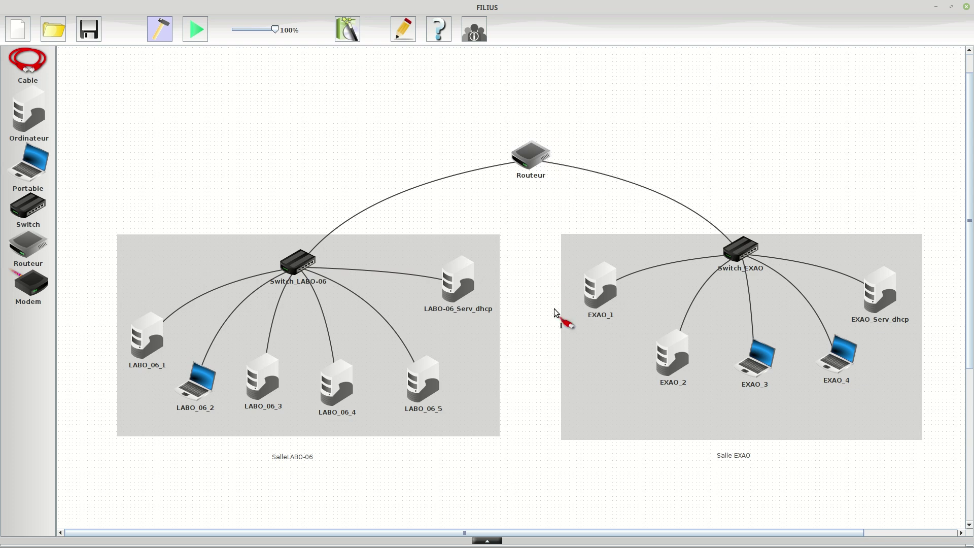
right_click(435, 276)
Open the router's configuration and display the settings of its interface connected to Switch_LABO-06
left_click(529, 165)
double_click(529, 165)
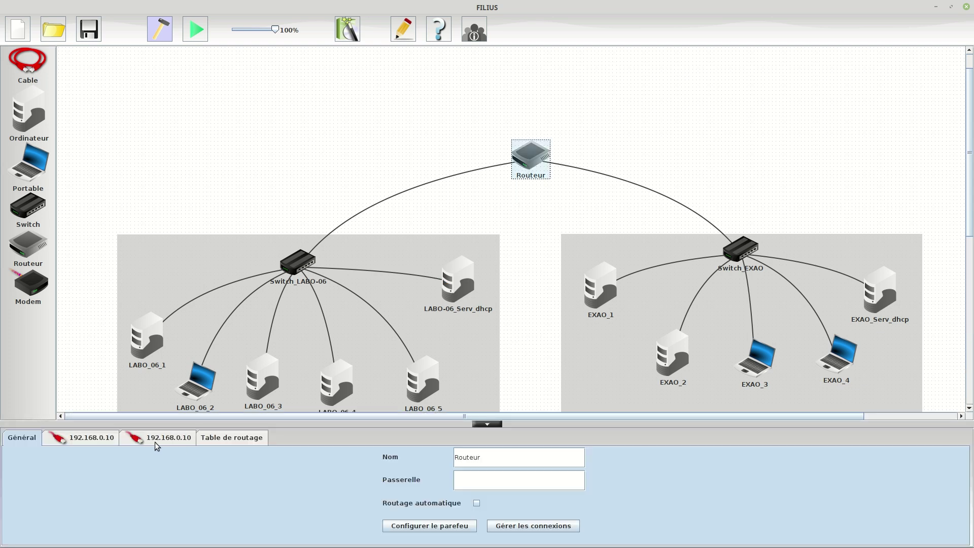
left_click(92, 439)
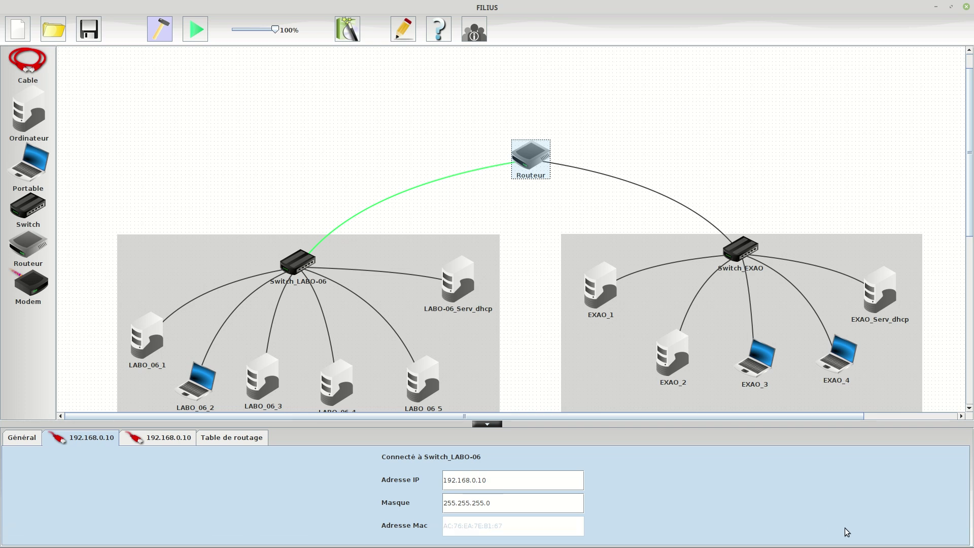
left_click(852, 544)
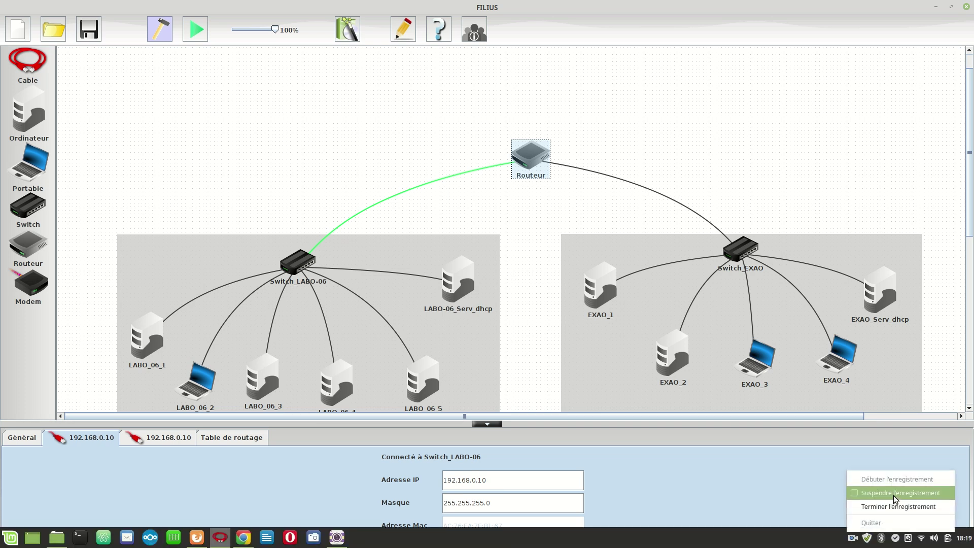
left_click(893, 495)
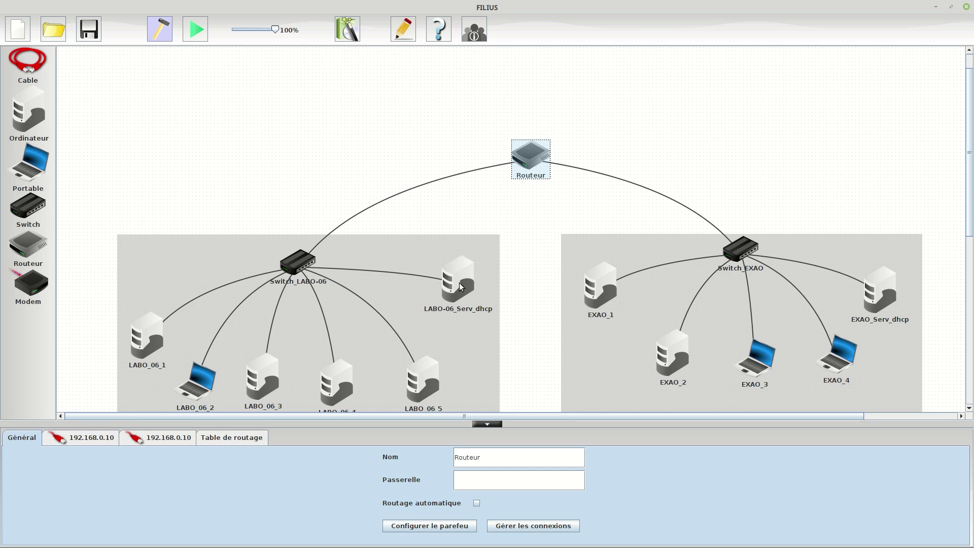
Review the router's Switch_LABO-06 interface and the address range in LABO-06_Serv_dhcp's DHCP service configuration
left_click(94, 440)
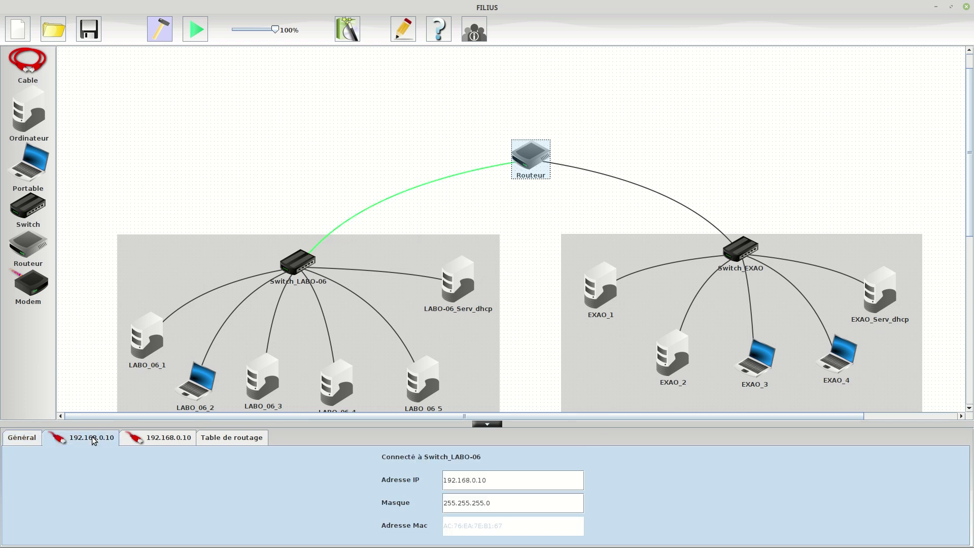
left_click(458, 293)
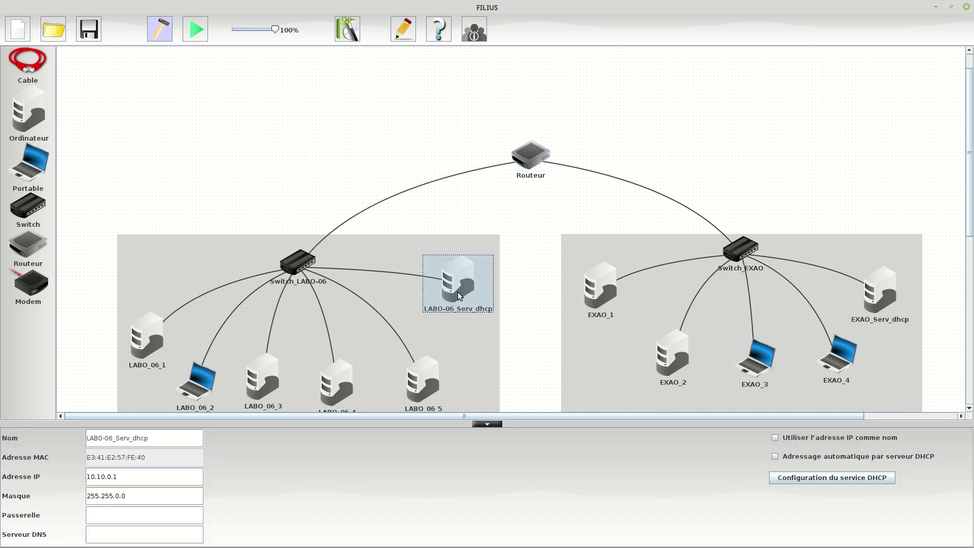
left_click(858, 479)
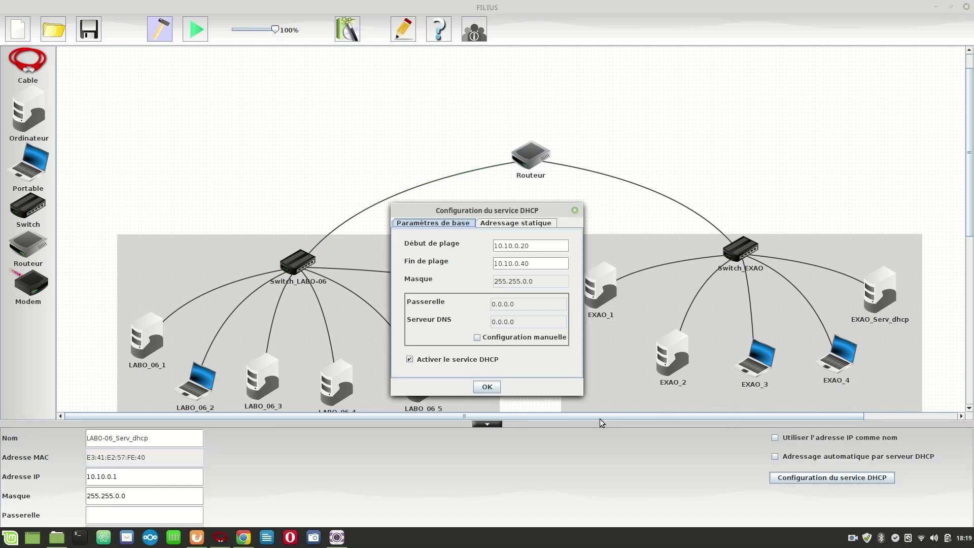
left_click(488, 388)
Set the router interface connected to Switch_LABO-06 to IP address 10.10.0.254 with mask 255.255.0.0
left_click(528, 161)
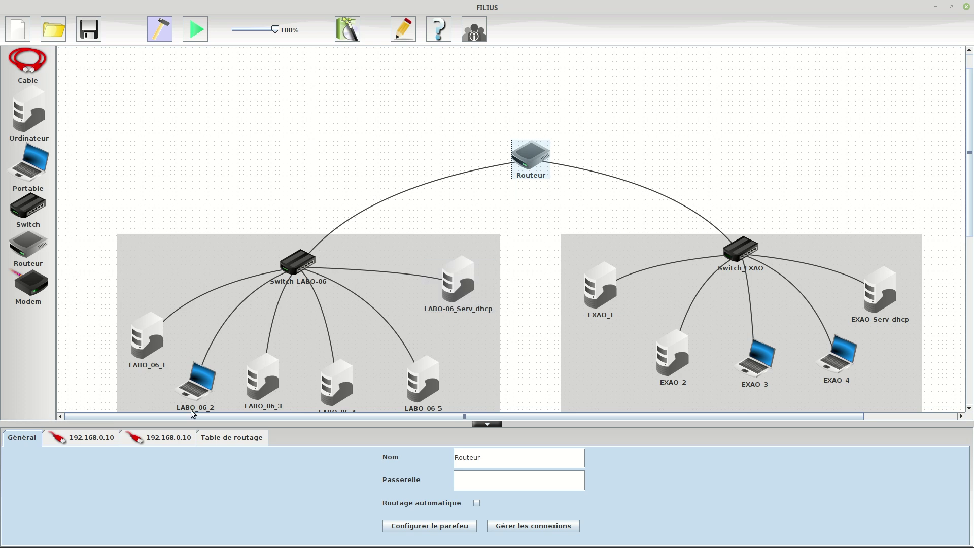
left_click(108, 437)
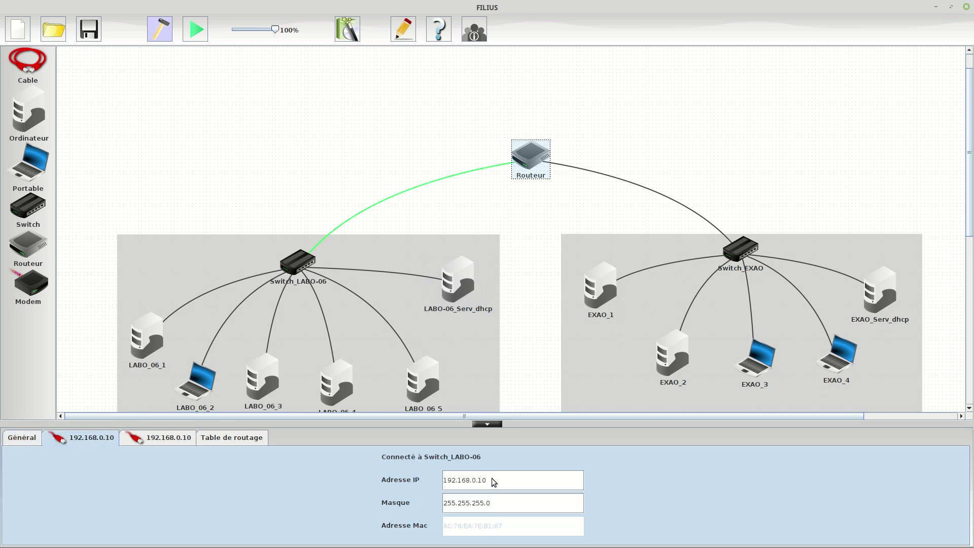
left_click_drag(489, 480, 441, 481)
type("10.10.0.254")
left_click_drag(495, 505, 435, 506)
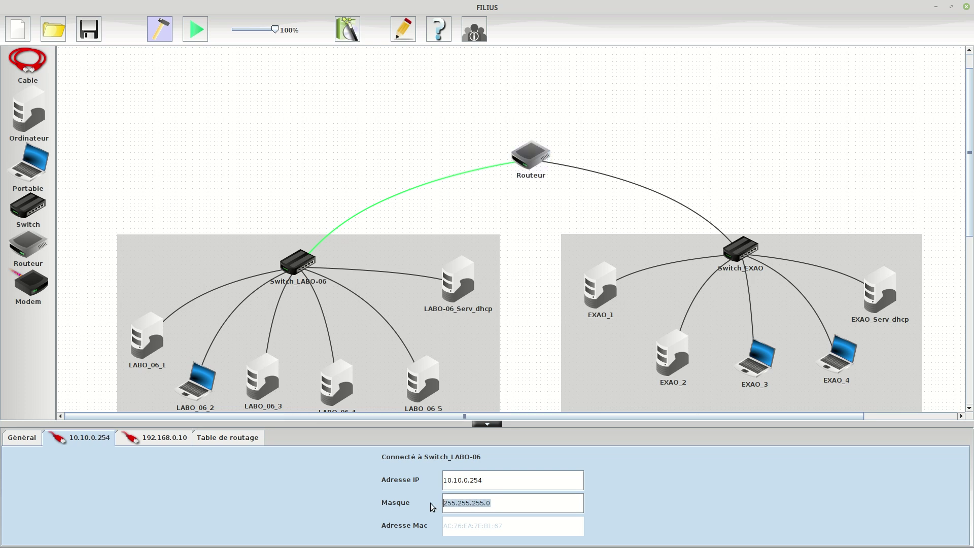
type("255.255.0.0")
Set the router interface connected to Switch_EXAO to IP address 172.16.0.254 with mask 255.255.0.0
left_click(169, 437)
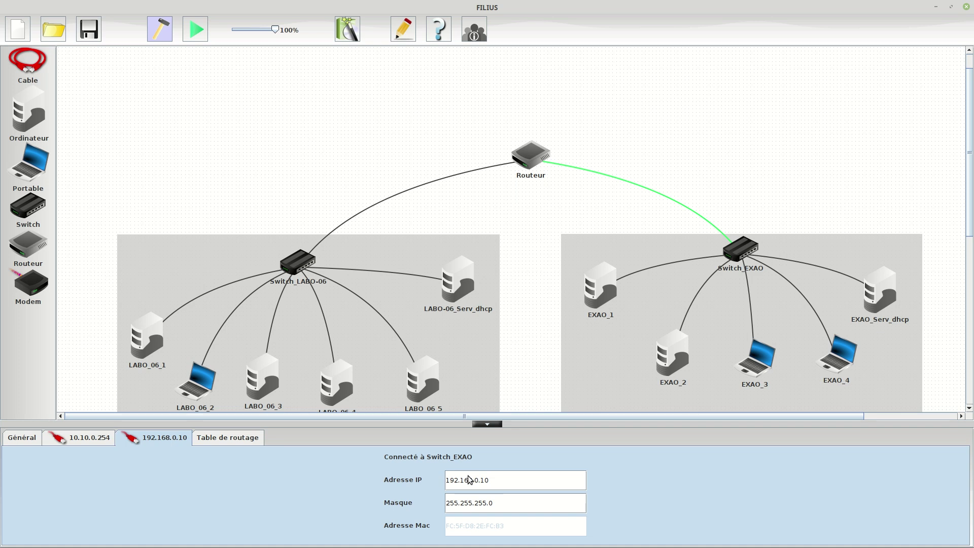
left_click_drag(493, 481, 434, 481)
type("172.16.0.254")
left_click(493, 503)
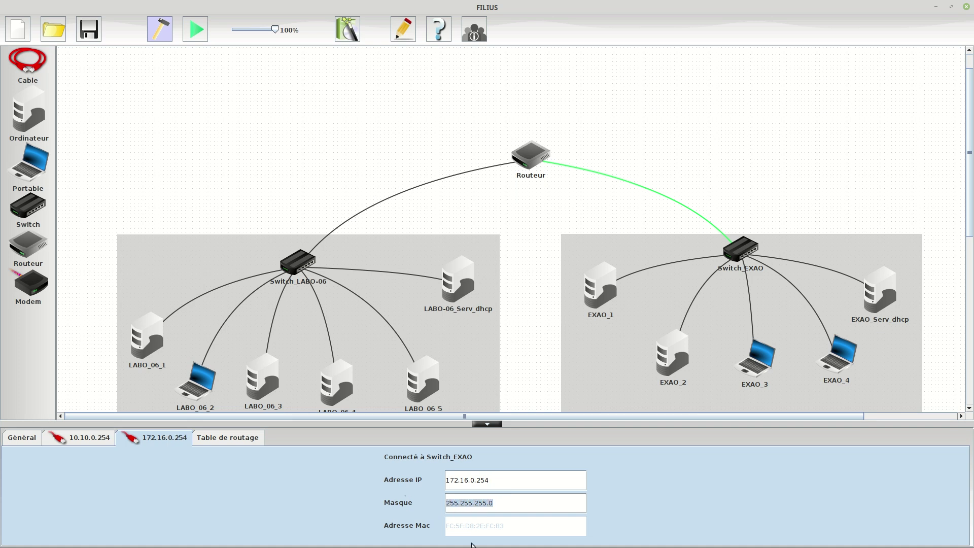
type("255.255.0.0")
Check LABO_06_1's gateway setting and open the DHCP service configuration of LABO-06_Serv_dhcp
left_click(157, 344)
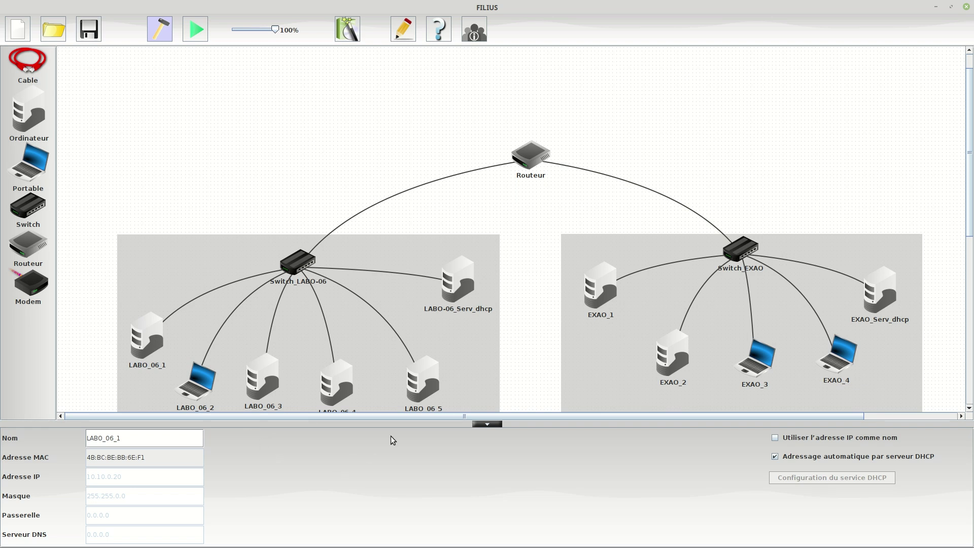
left_click(454, 283)
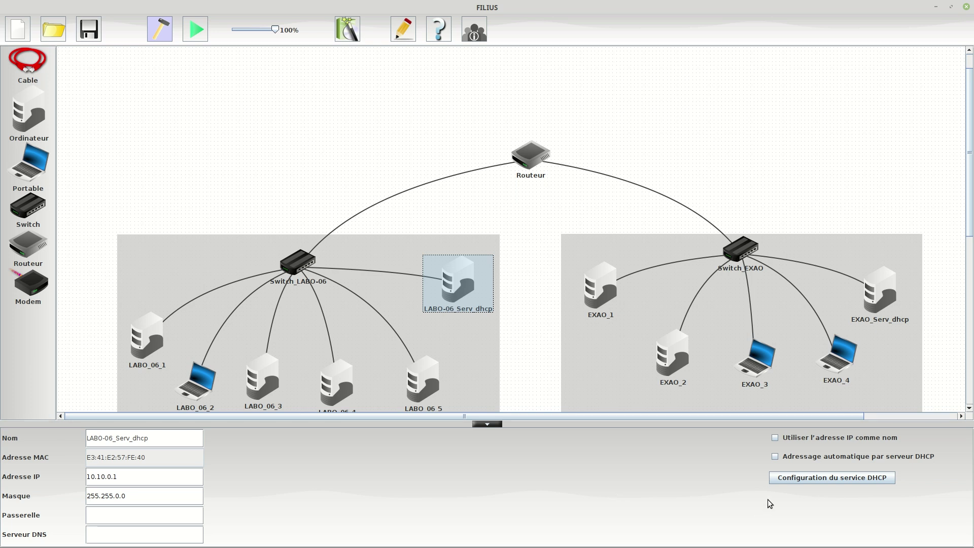
left_click(796, 477)
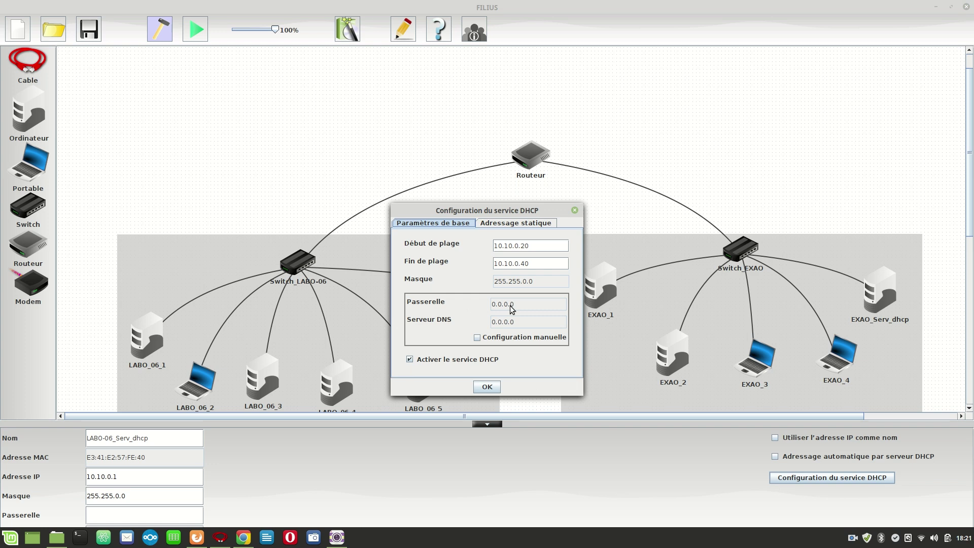
left_click(853, 537)
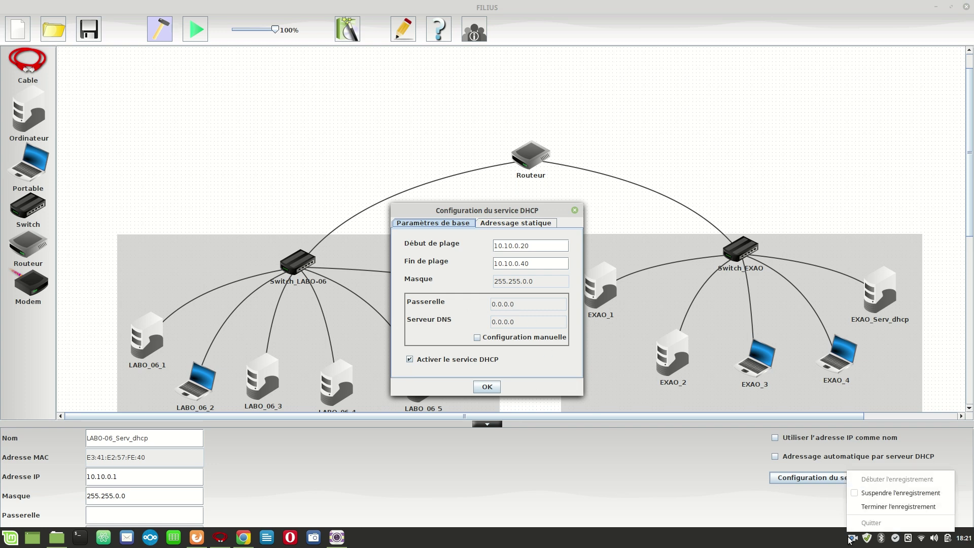
left_click(871, 493)
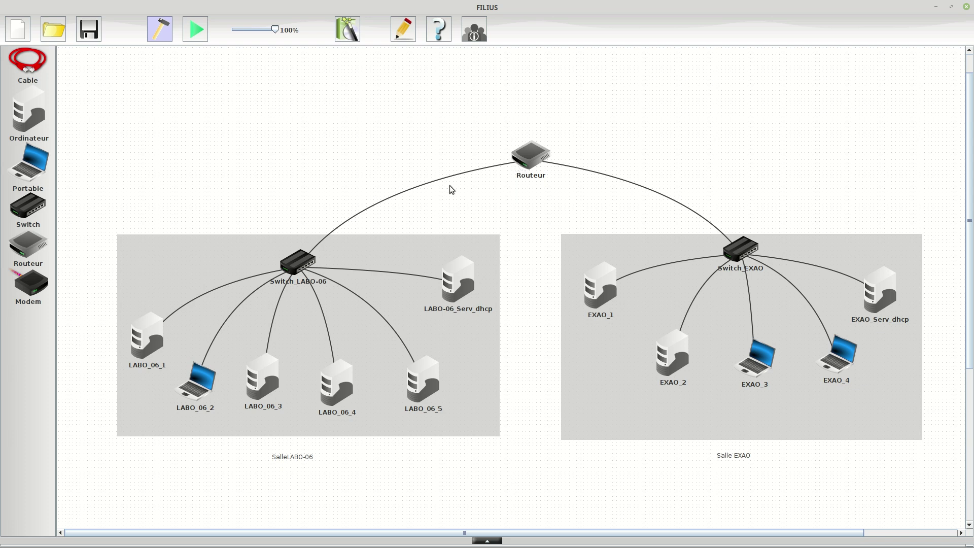
Enable manual configuration in LABO-06_Serv_dhcp's DHCP service and set the gateway to 10.10.0.254
left_click(459, 293)
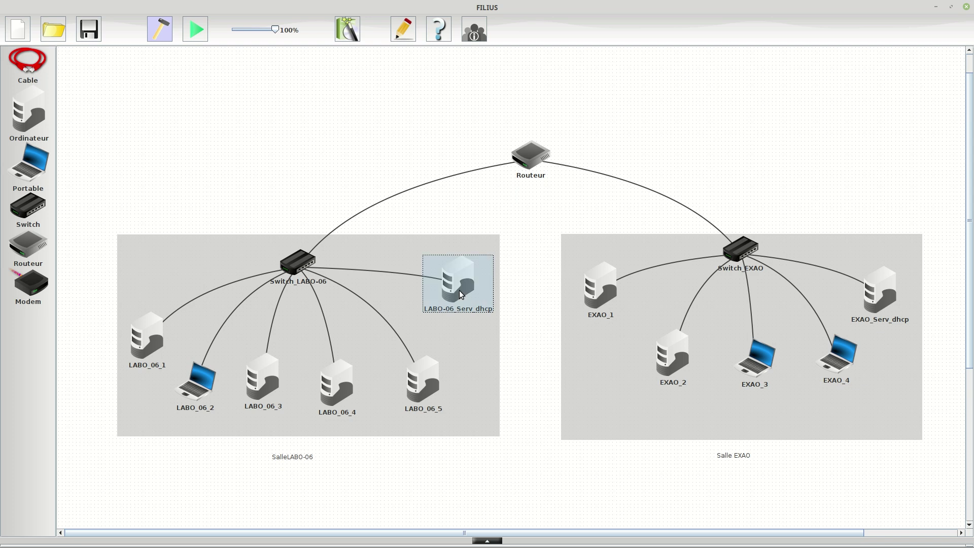
double_click(459, 291)
left_click(829, 480)
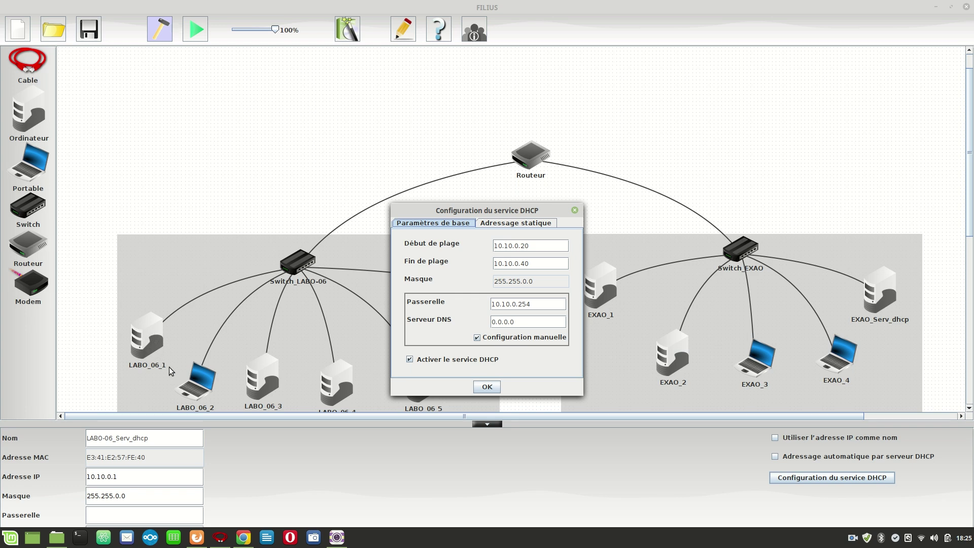
left_click(487, 387)
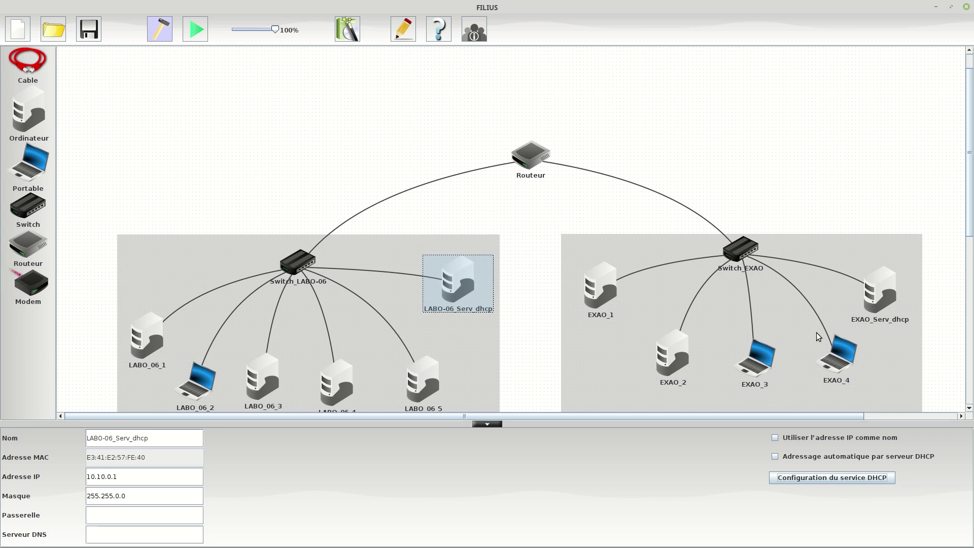
Enable manual configuration in EXAO_Serv_dhcp's DHCP service and set the gateway to 172.16.0.254
left_click(885, 300)
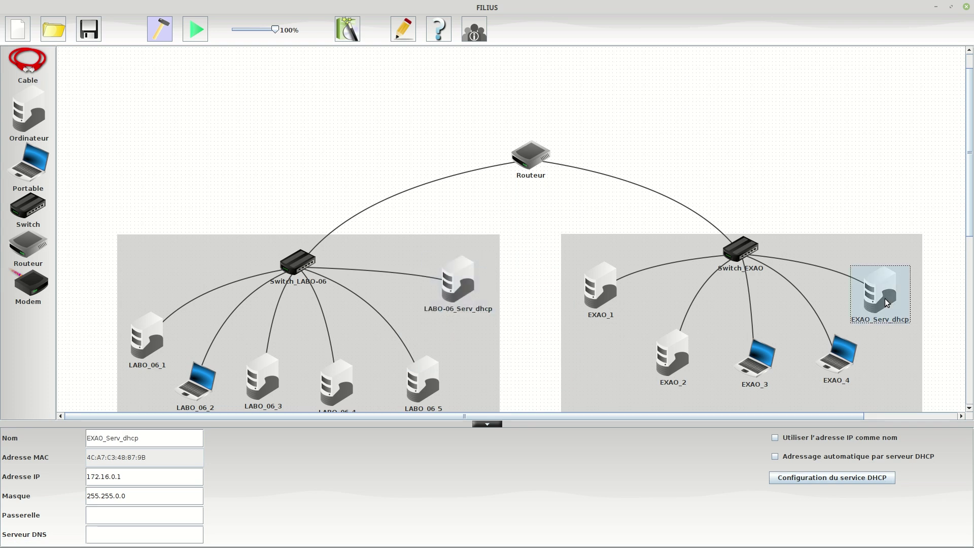
left_click(843, 477)
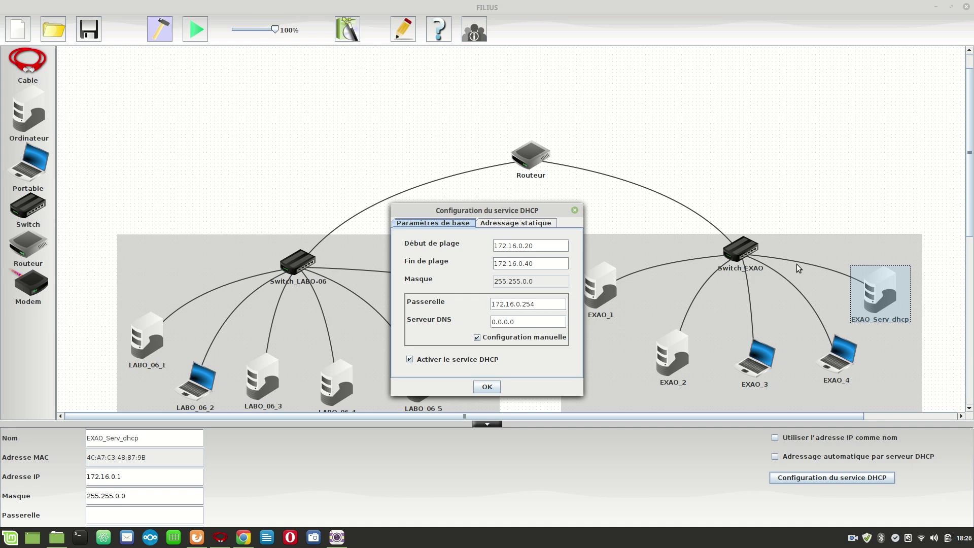
left_click(487, 386)
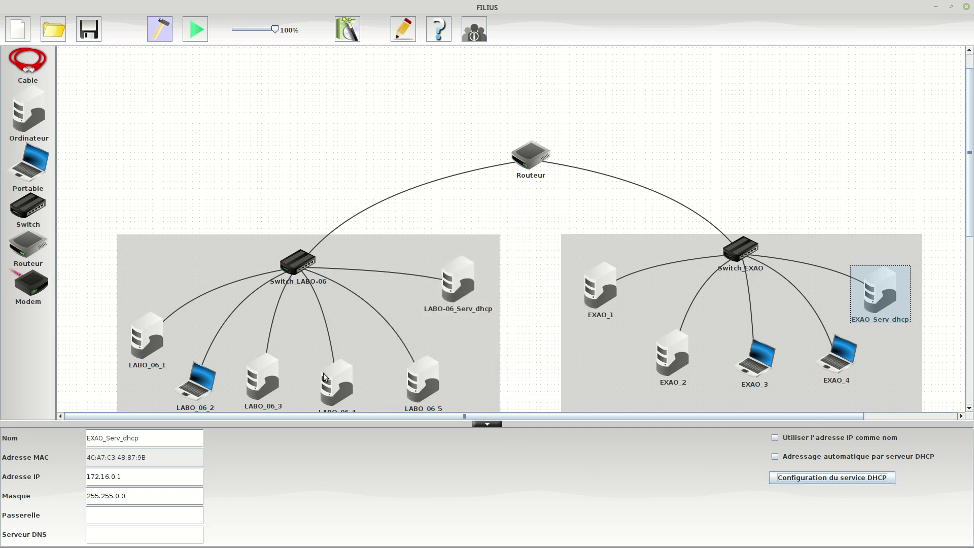
Check the network settings of LABO_06_1 and EXAO_1, and start the simulation
left_click(155, 335)
left_click(603, 295)
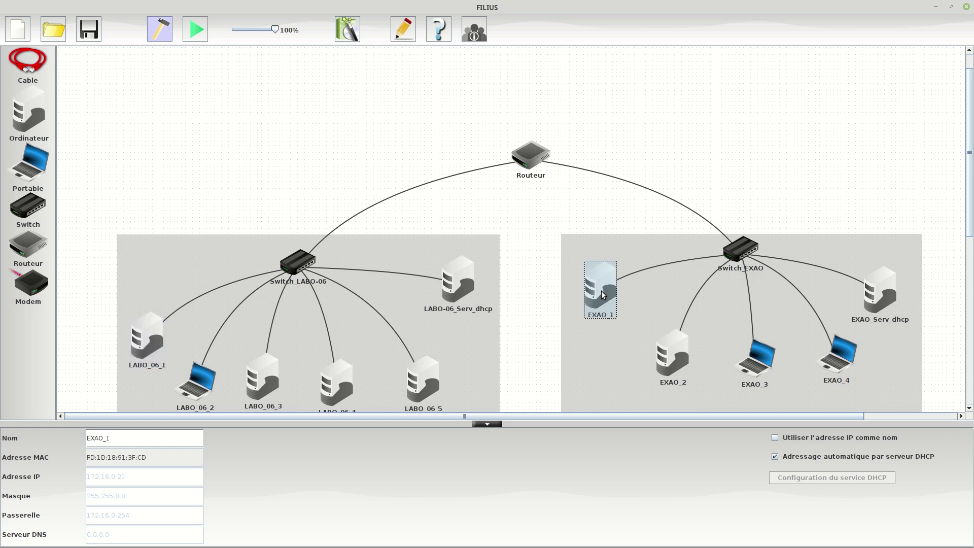
left_click(195, 29)
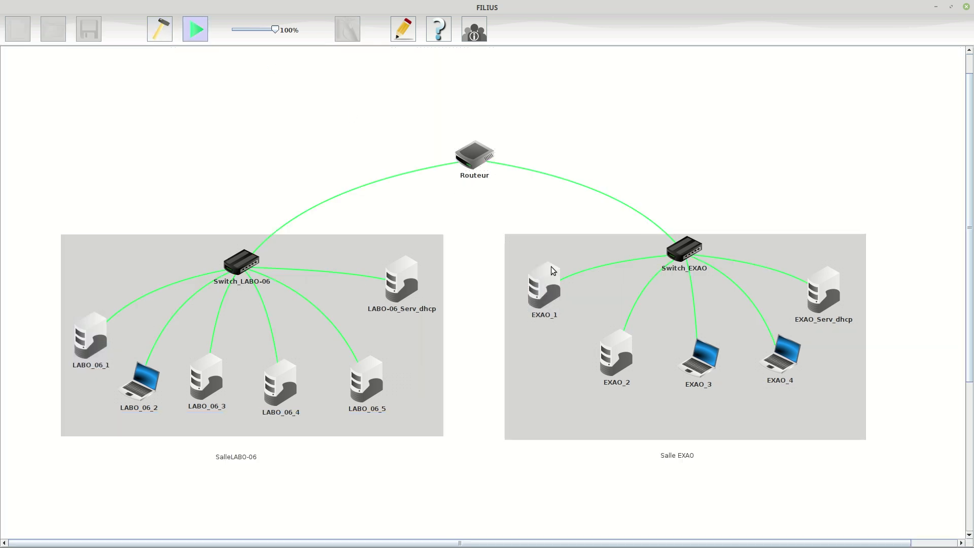
Display EXAO_1's network parameters, including its gateway, by running ipconfig in its command line, and close its desktop
left_click(540, 299)
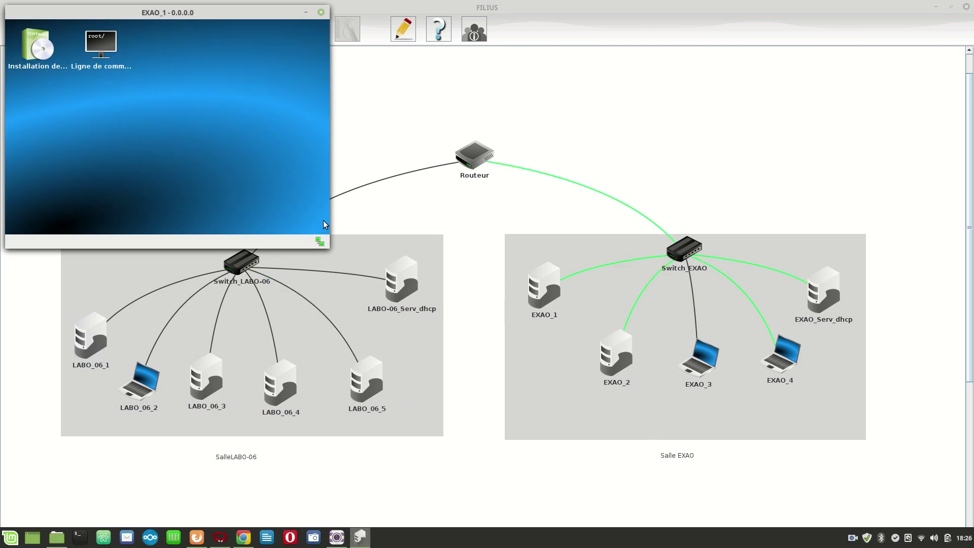
left_click(98, 43)
type("ip")
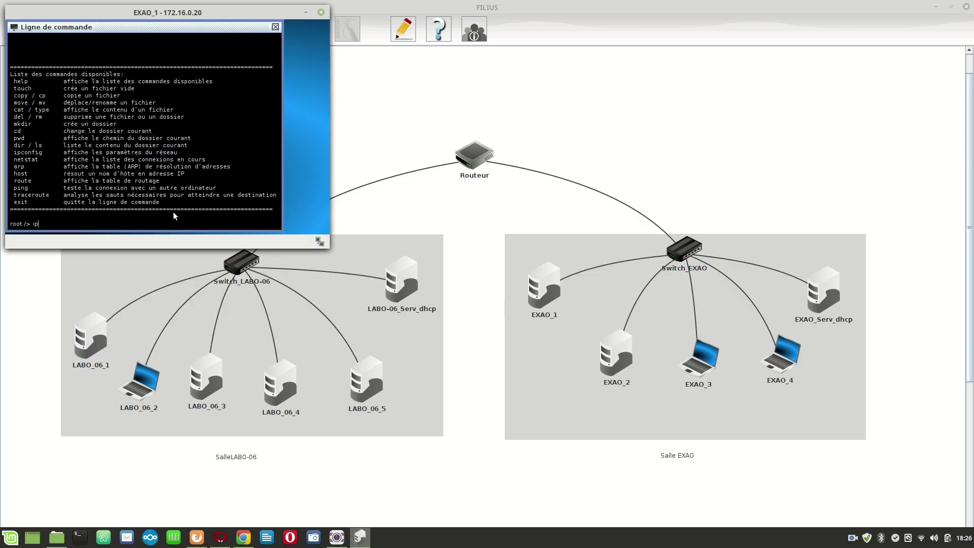
type("config")
key("Return")
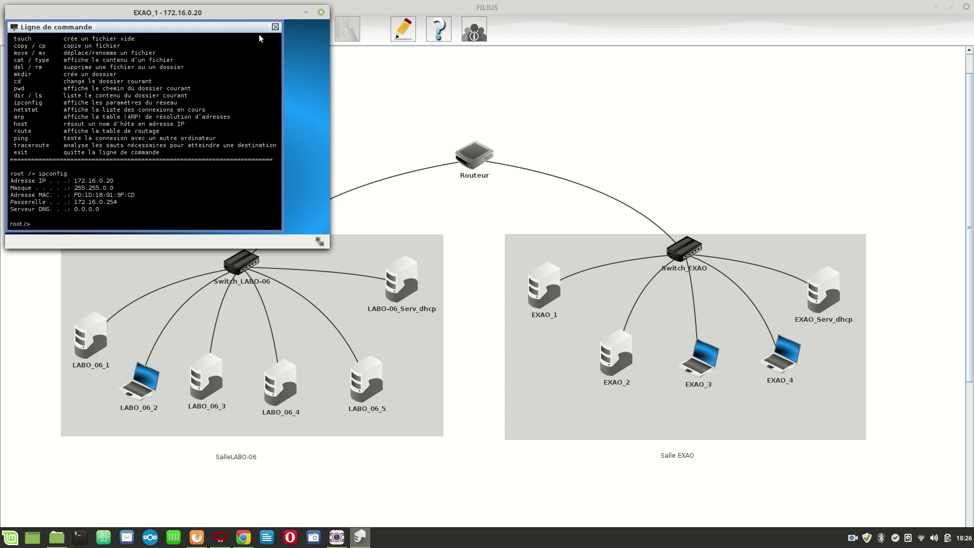
left_click(320, 13)
Test the connection from LABO_06_1 to EXAO_1 through the router by running ping 172.16.0.20 in its command line
left_click(97, 340)
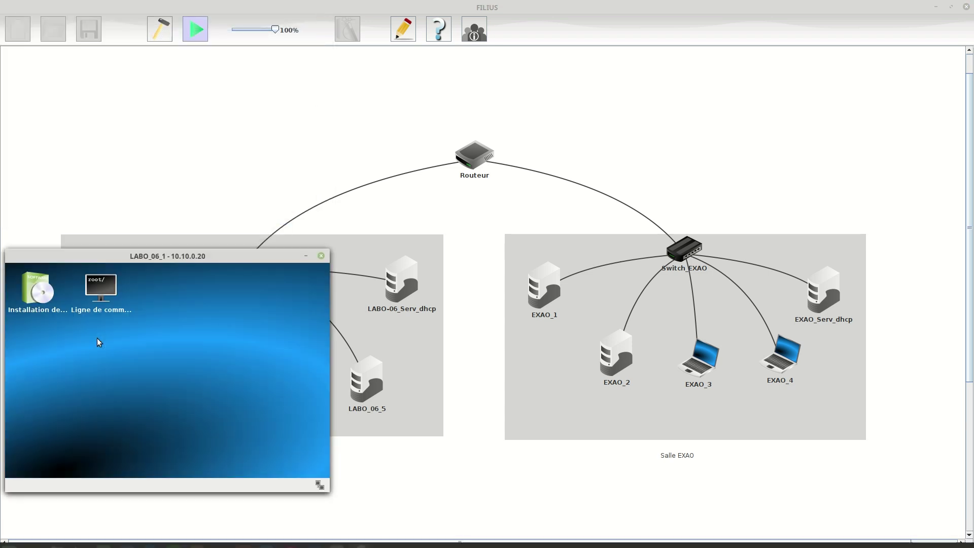
left_click(99, 290)
type("ping 172.16")
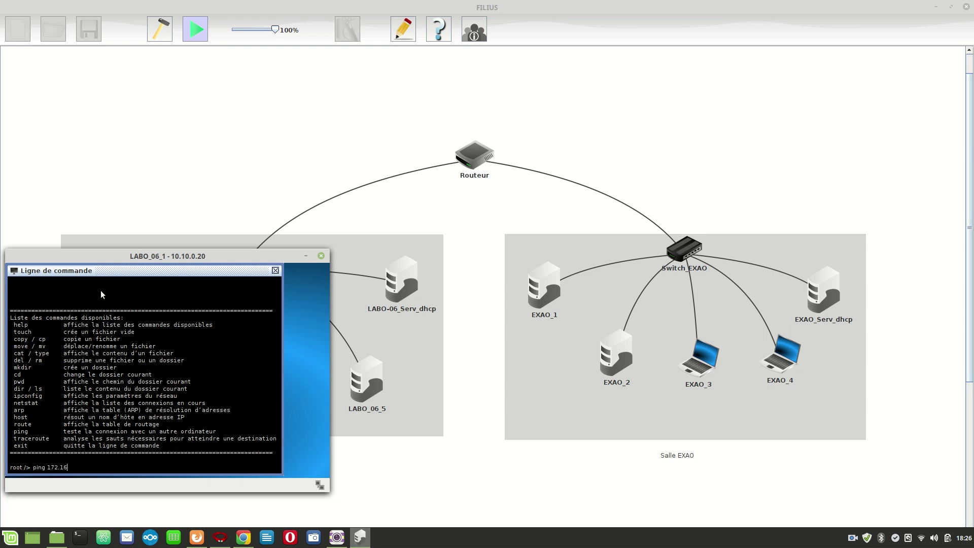
type(".0.20")
key("Return")
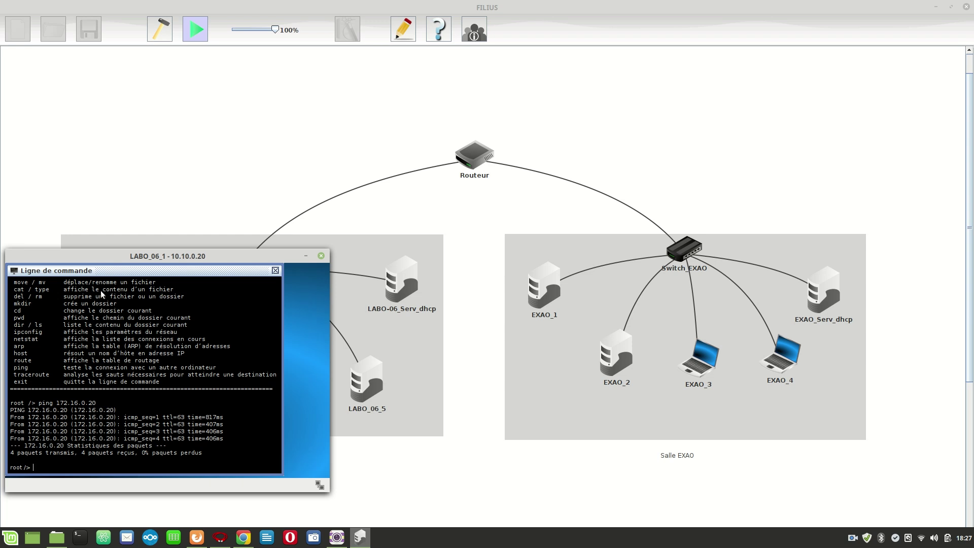
left_click(41, 512)
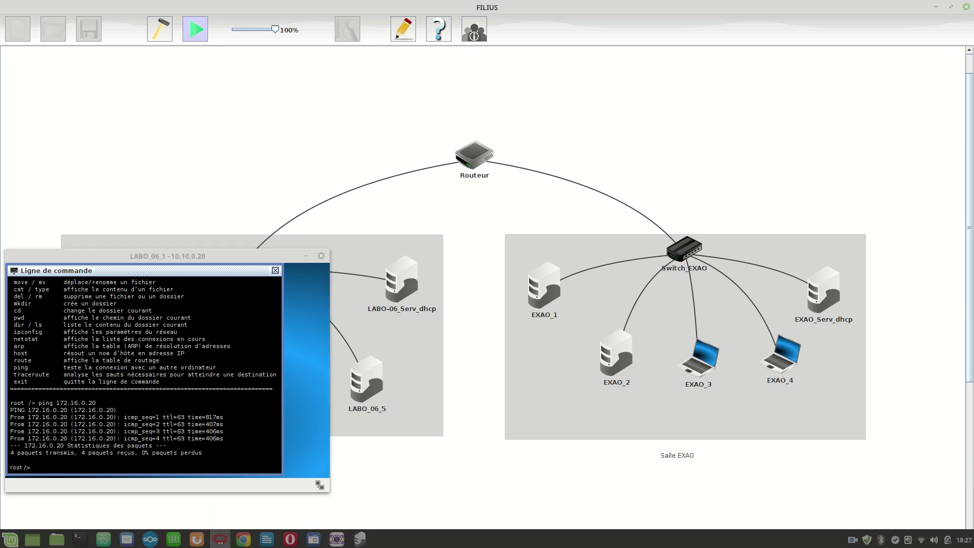